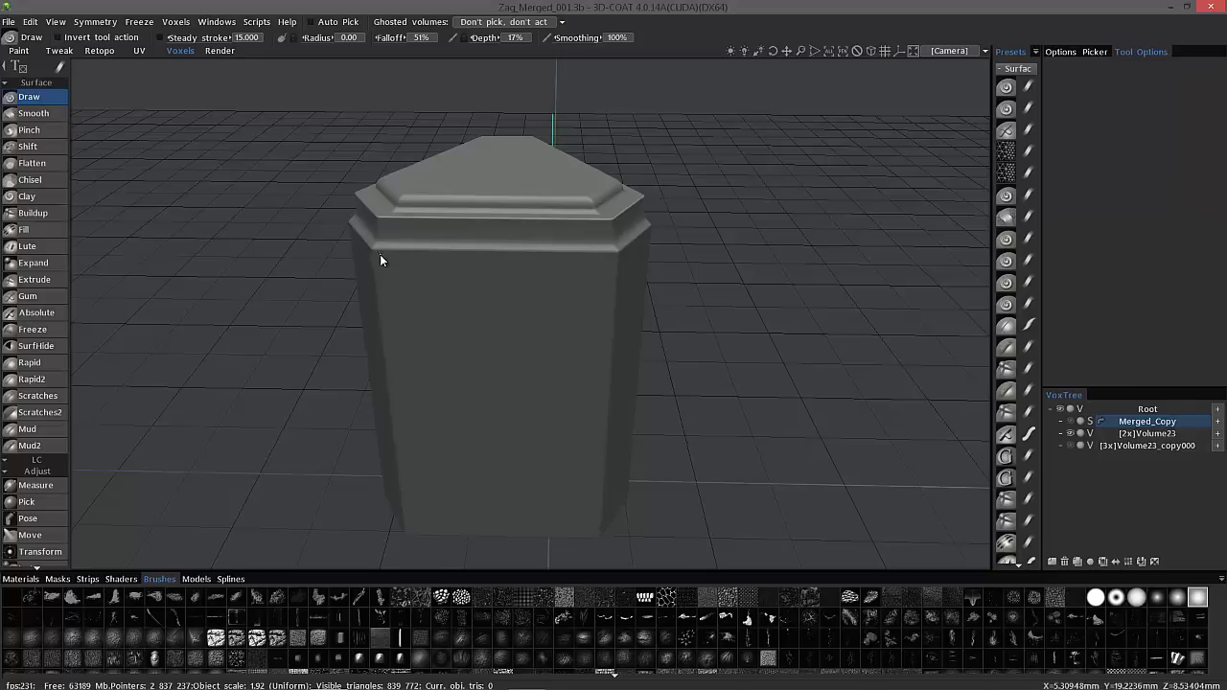
- Hide the Volume23 layer, show the Merged_Copy character and view it from the front
click(1069, 432)
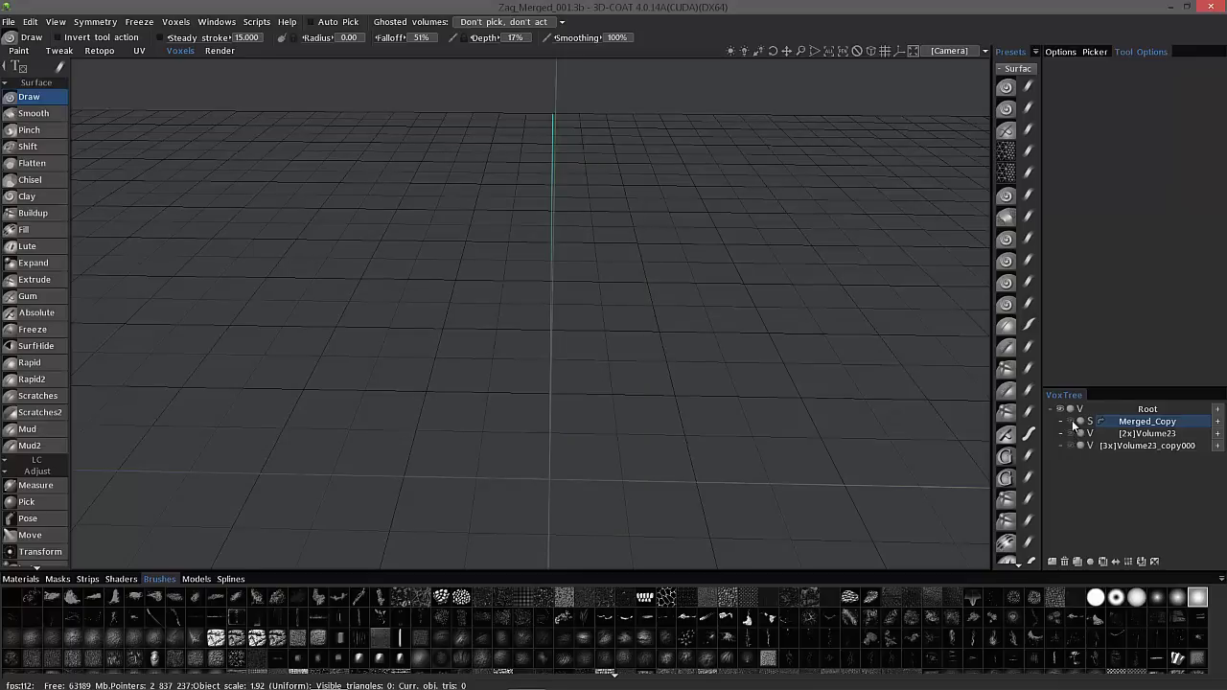
click(1070, 423)
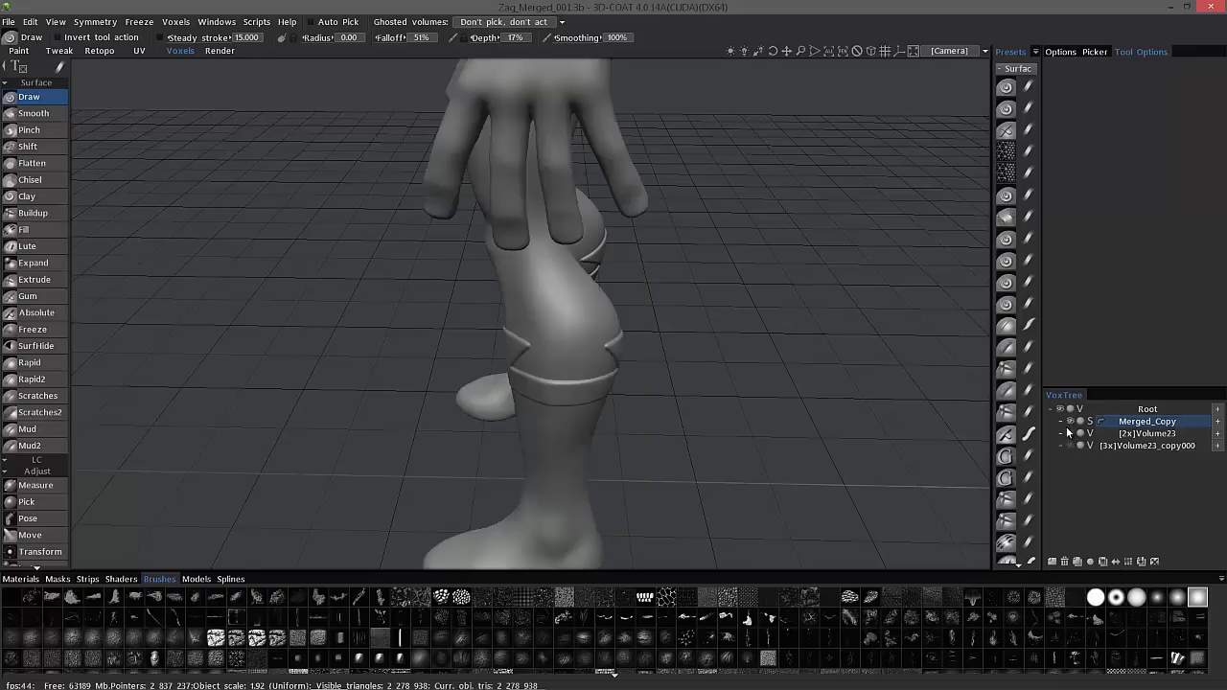
key(2)
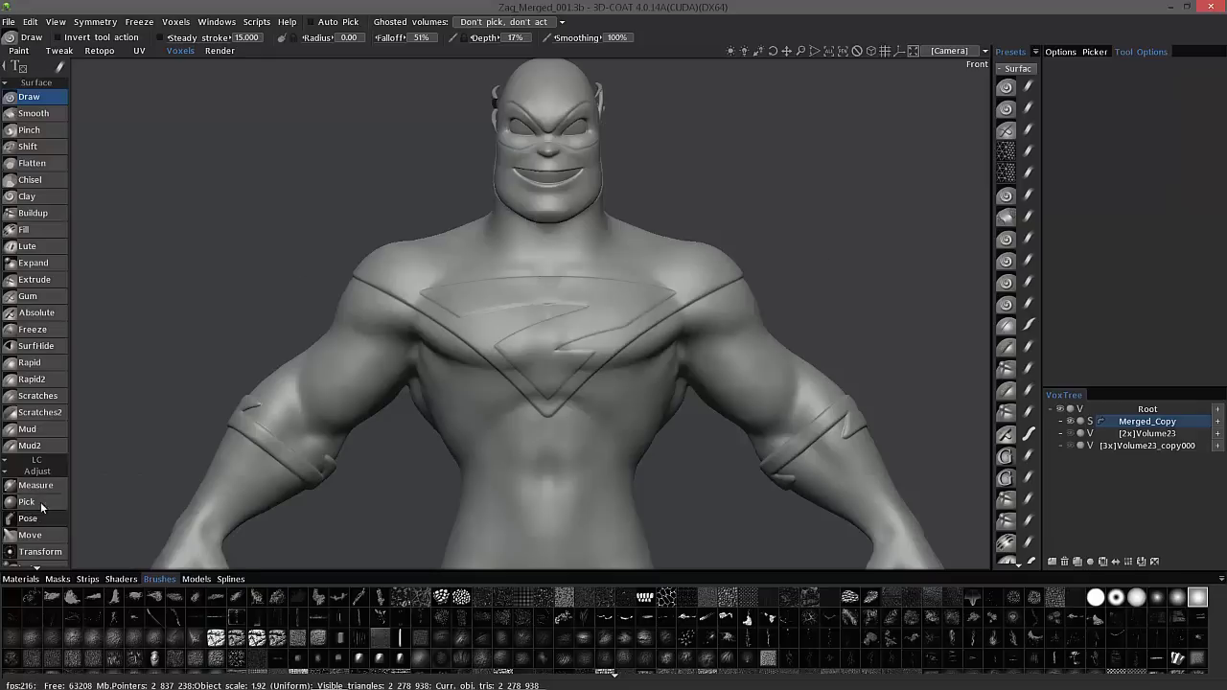
- Activate the Pose tool in Select with pen mode and choose the closed polygon outline as the selection shape
scroll(41, 502, down, 2)
click(37, 438)
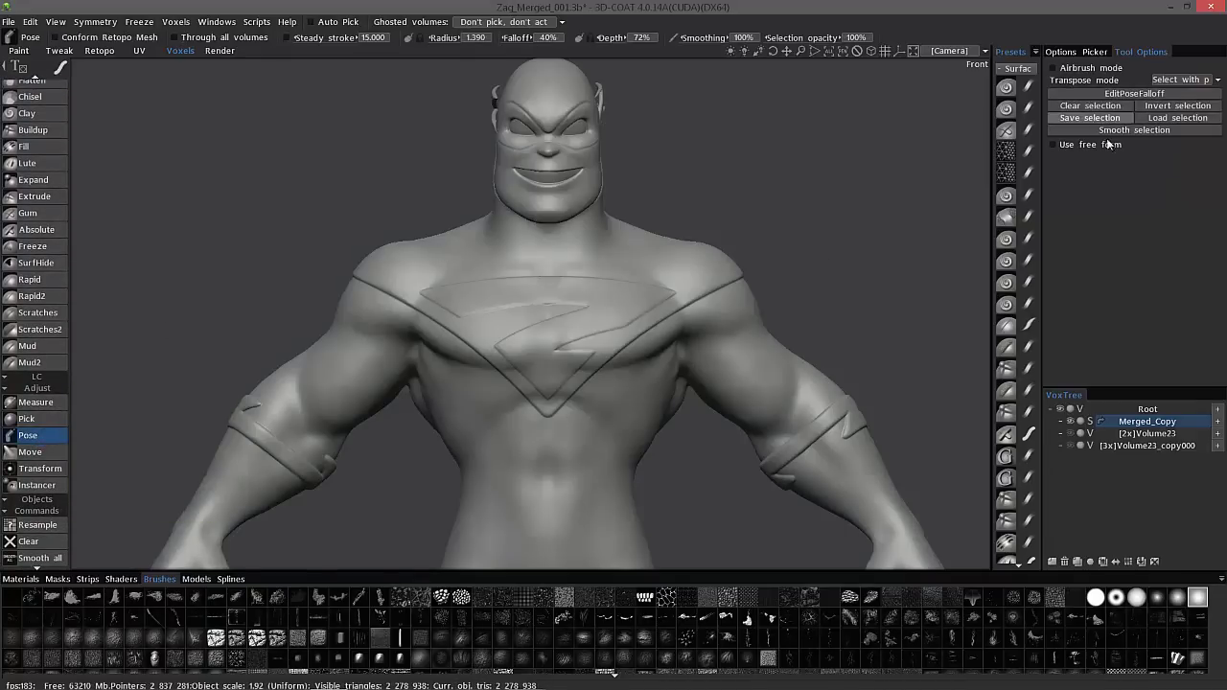
click(1162, 84)
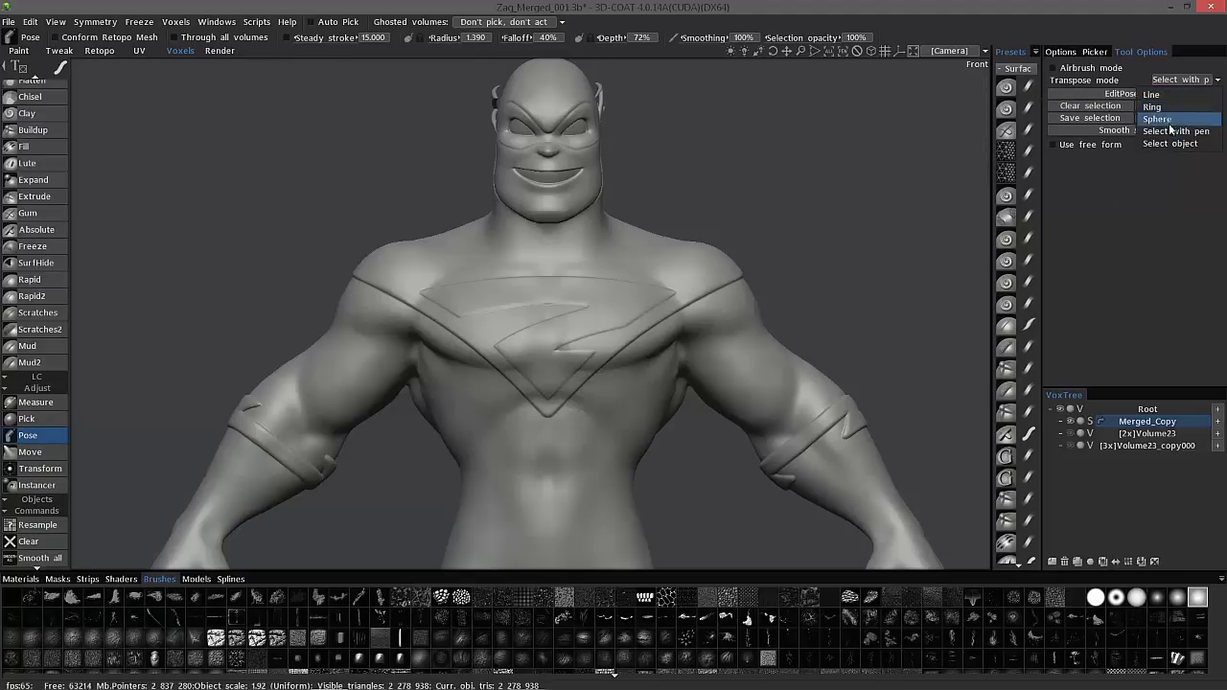
click(1172, 129)
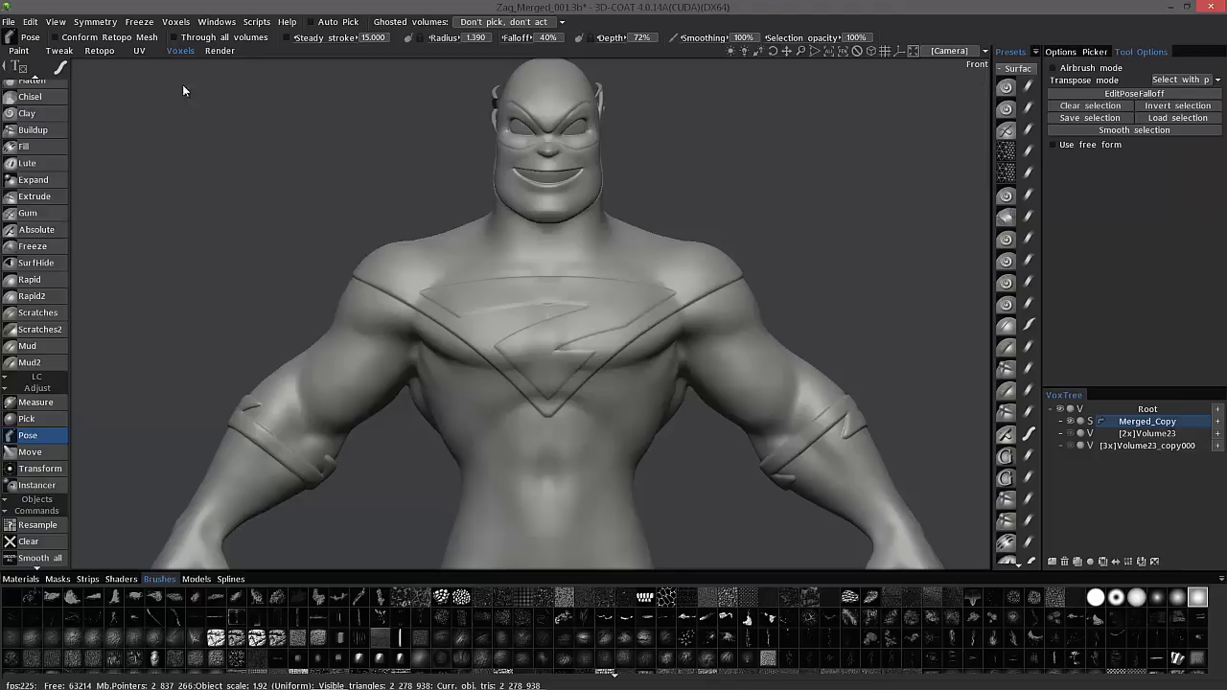
mouse_move(52, 65)
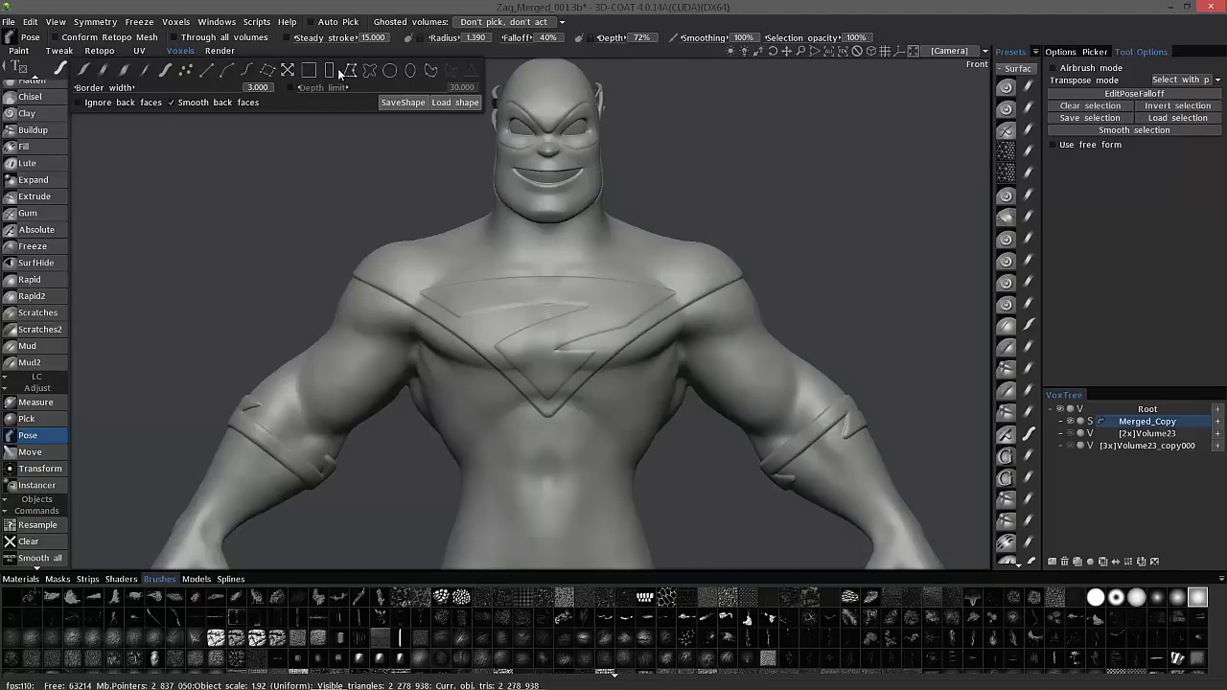
click(350, 71)
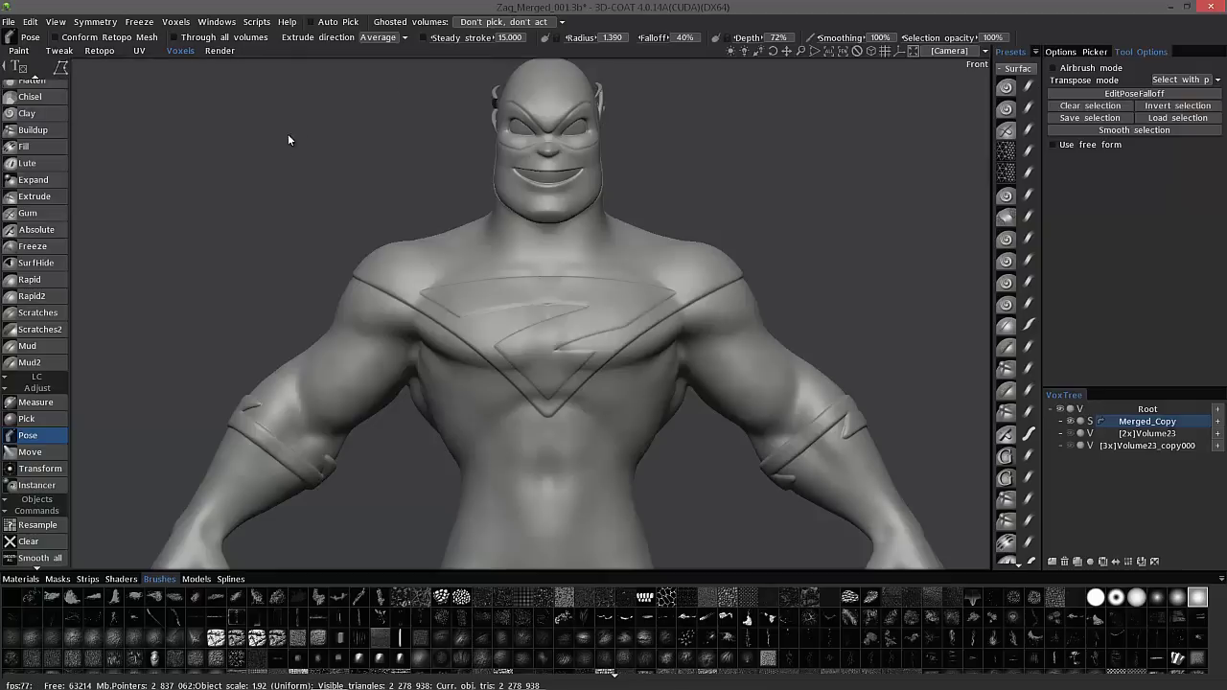
- Frame the character's torso and arms in front view and enable symmetry across the X axis
right_drag(219, 79, 270, 110)
middle_drag(270, 111, 301, 121)
drag(301, 126, 567, 173)
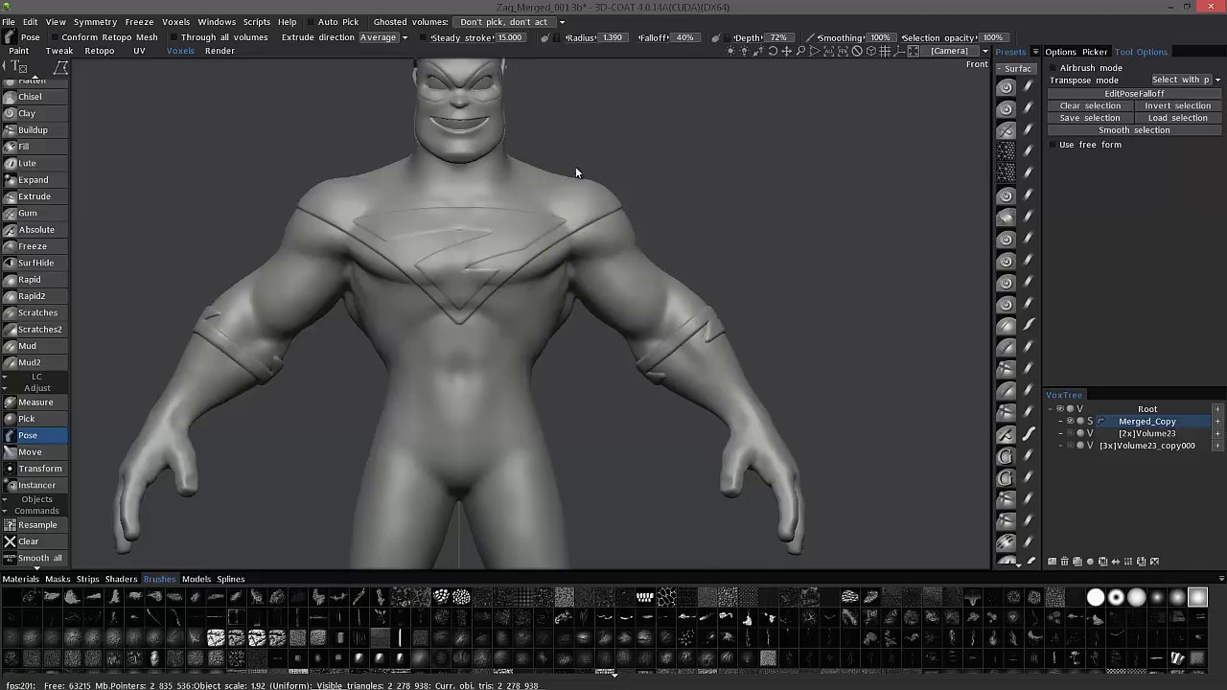
key(s)
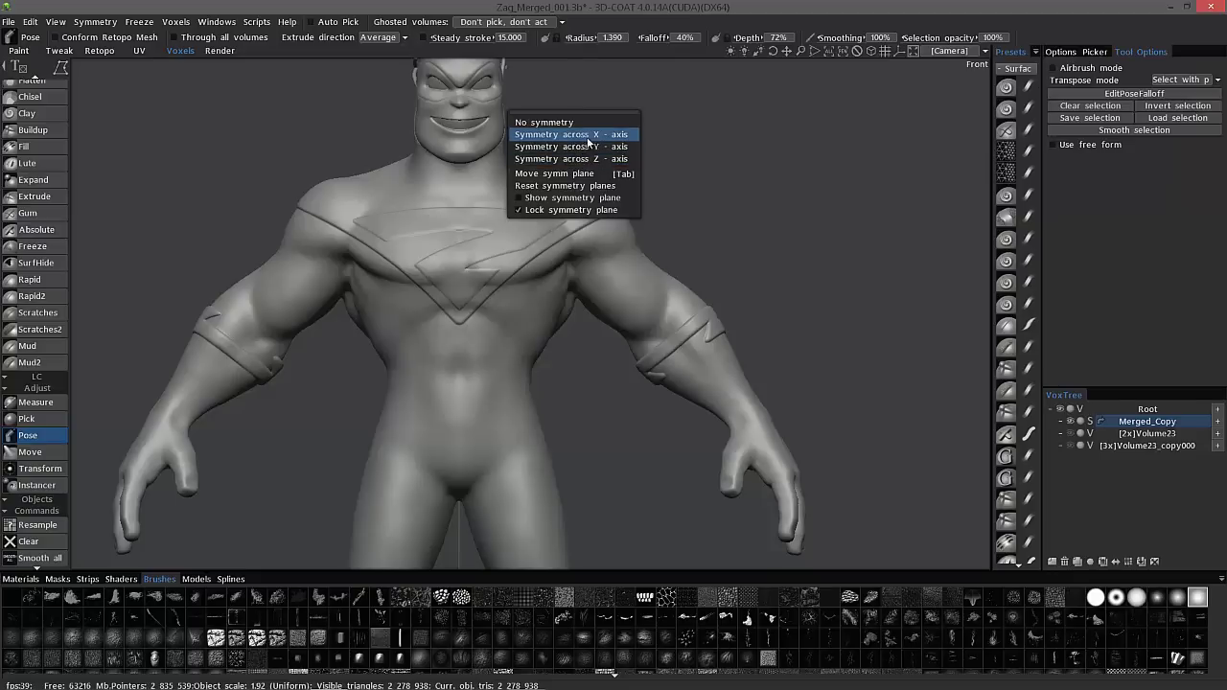
click(584, 135)
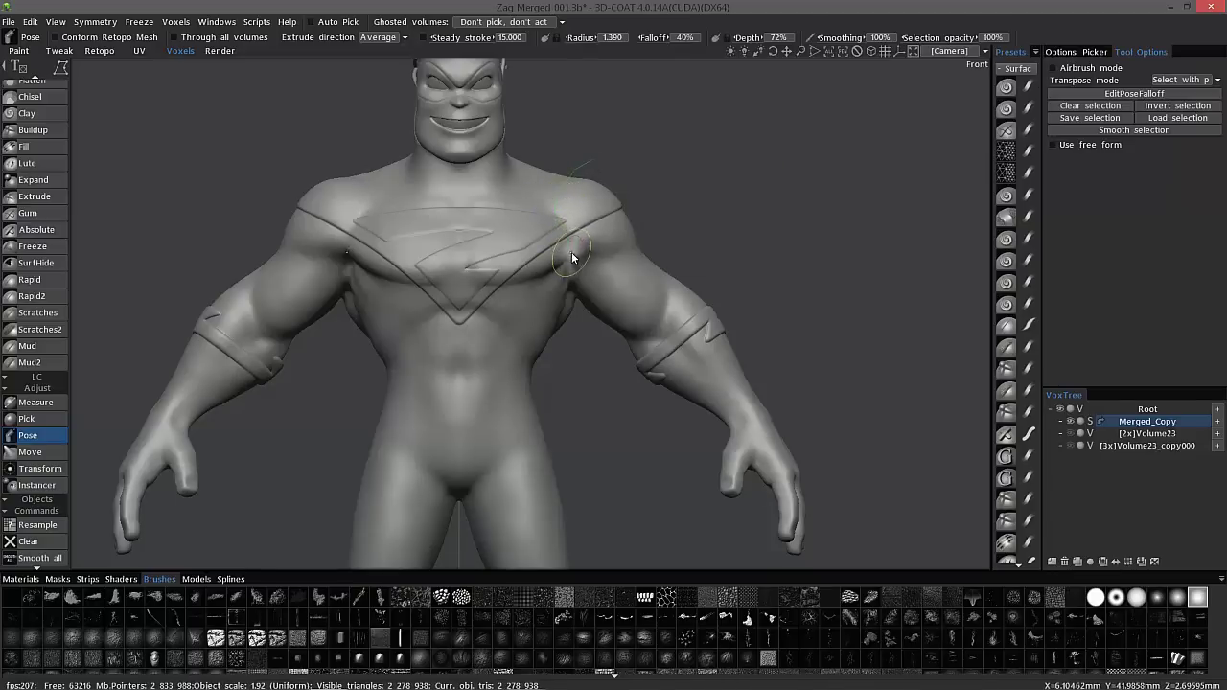
- Outline one arm from the shoulder past the hand with a closed polygon to select both arms symmetrically
drag(570, 270, 578, 308)
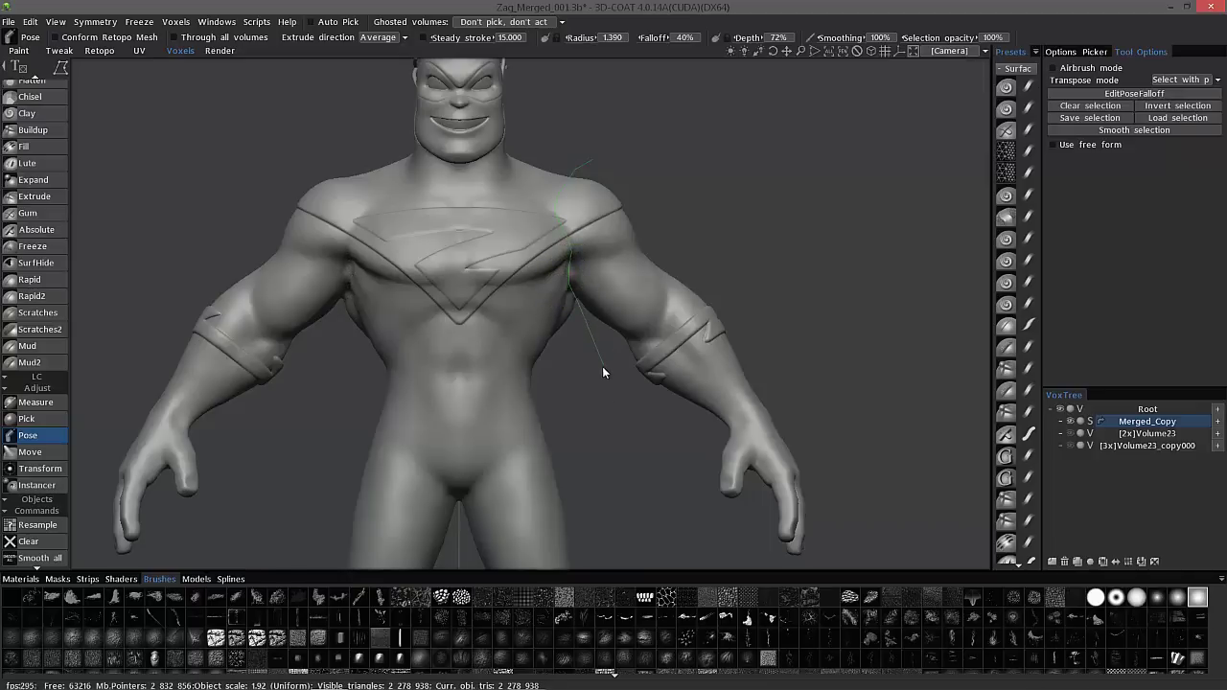
click(665, 523)
click(821, 558)
click(841, 452)
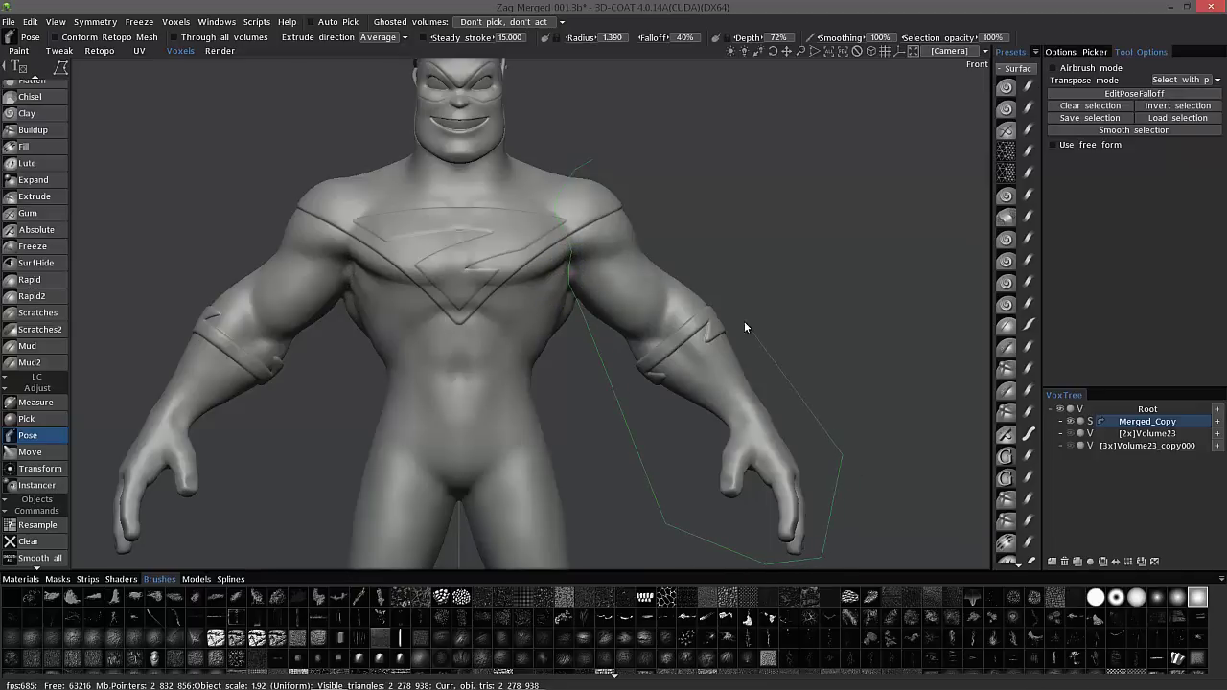
click(593, 165)
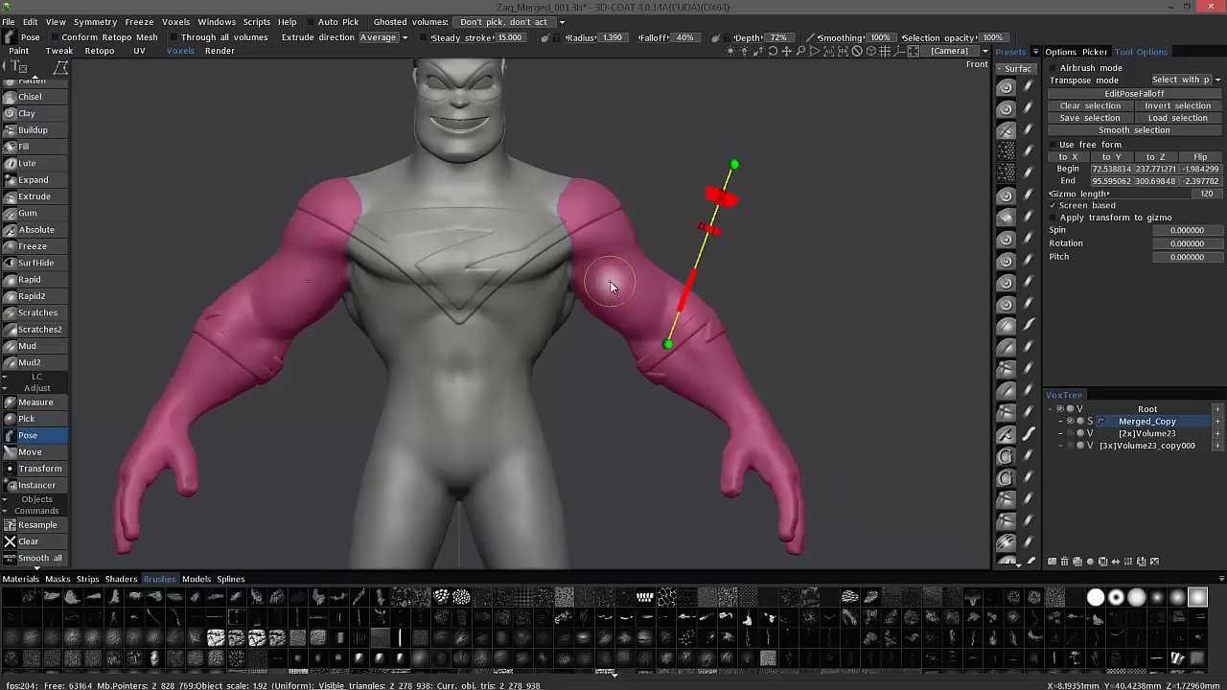
- Smooth the arm selection several times to soften its border at the shoulders
click(1136, 131)
click(1133, 131)
click(1131, 132)
click(1133, 132)
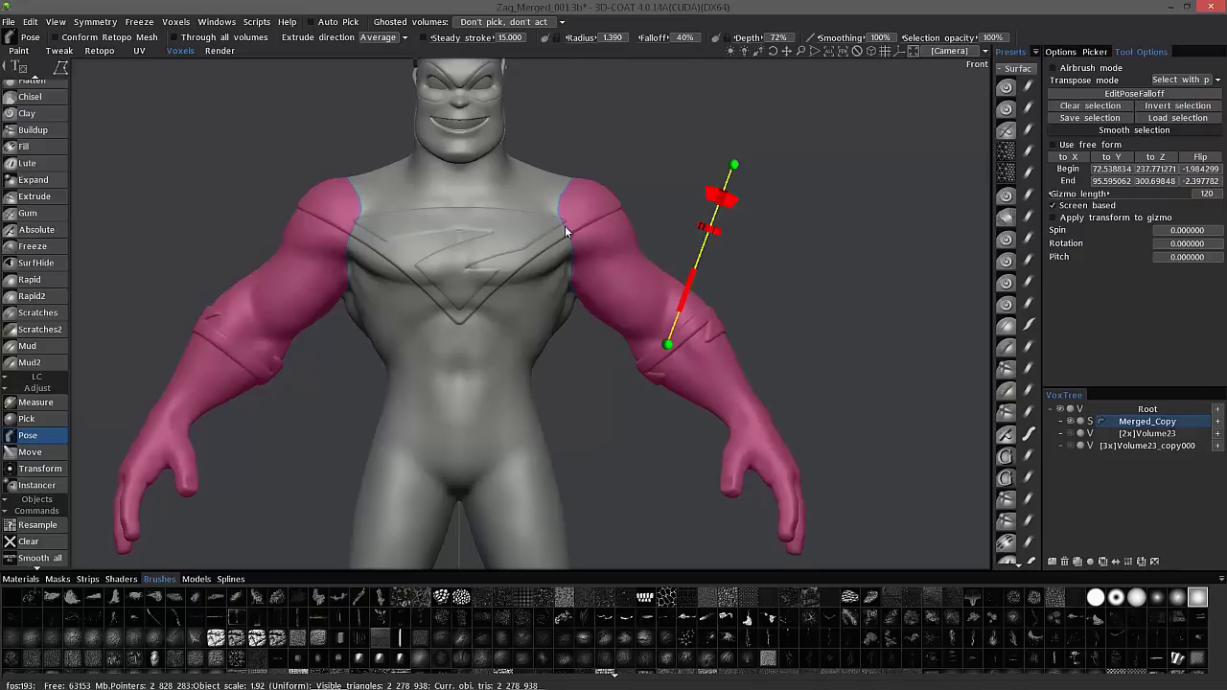
click(1079, 135)
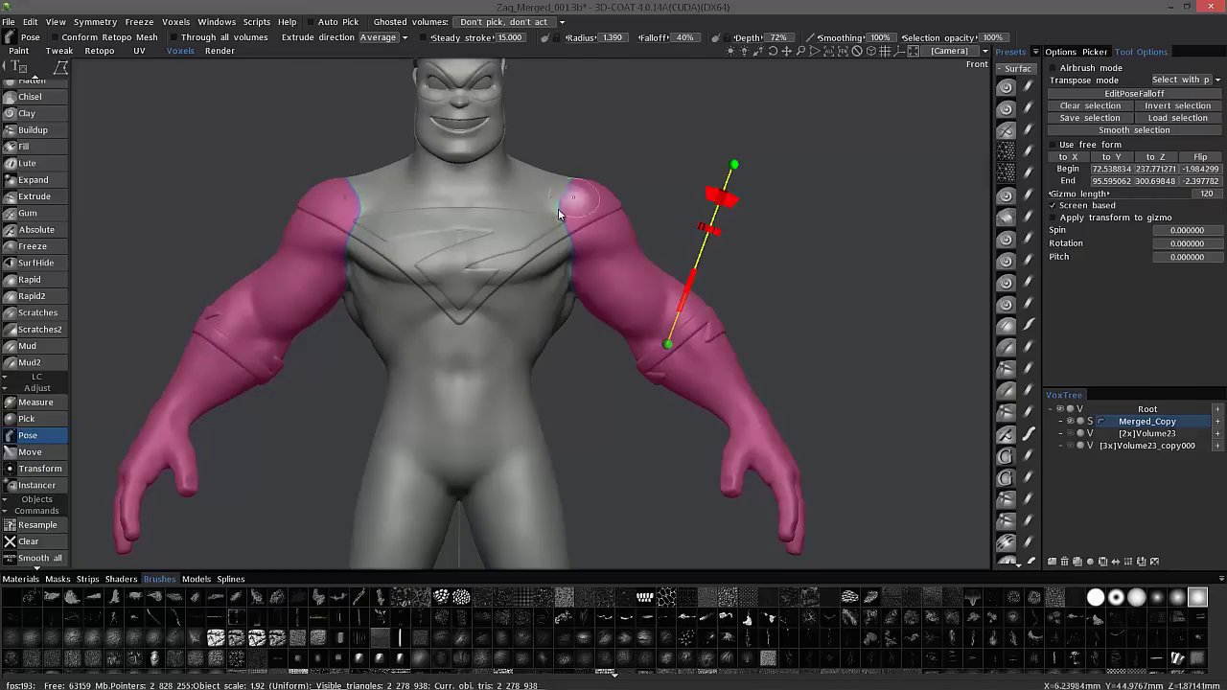
click(1130, 133)
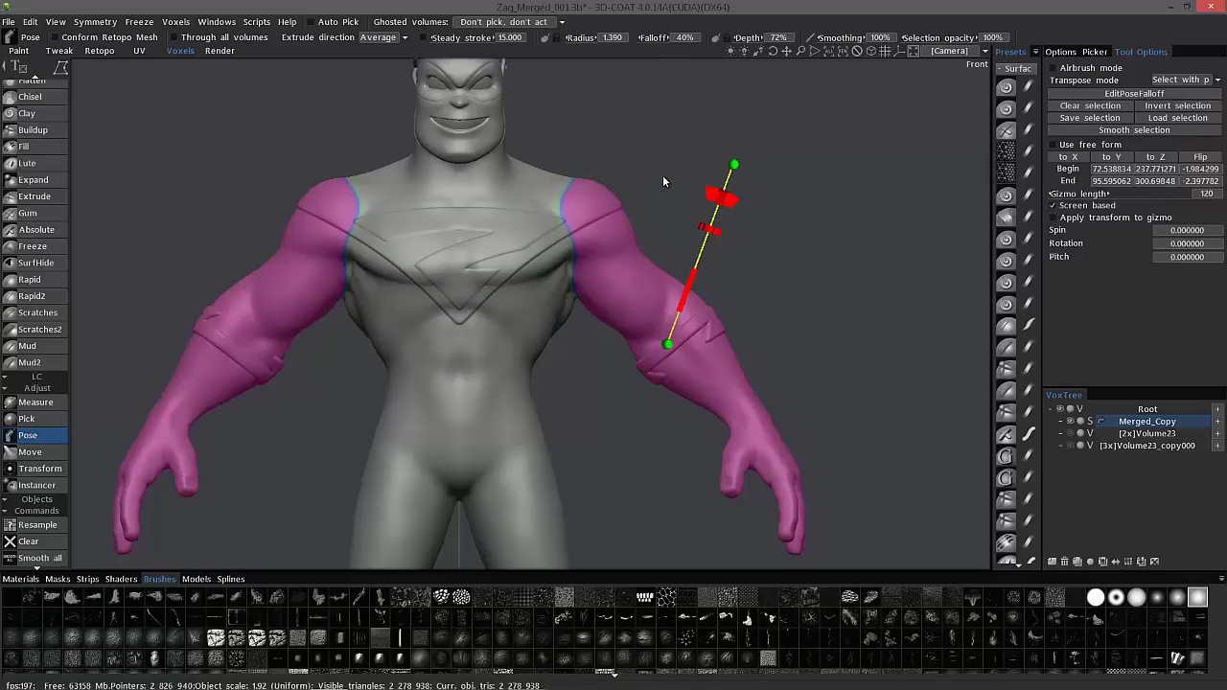
- Switch to freehand brush strokes and blend the selection border on the front of the shoulders, reducing the brush radius to about 0.87
key(space)
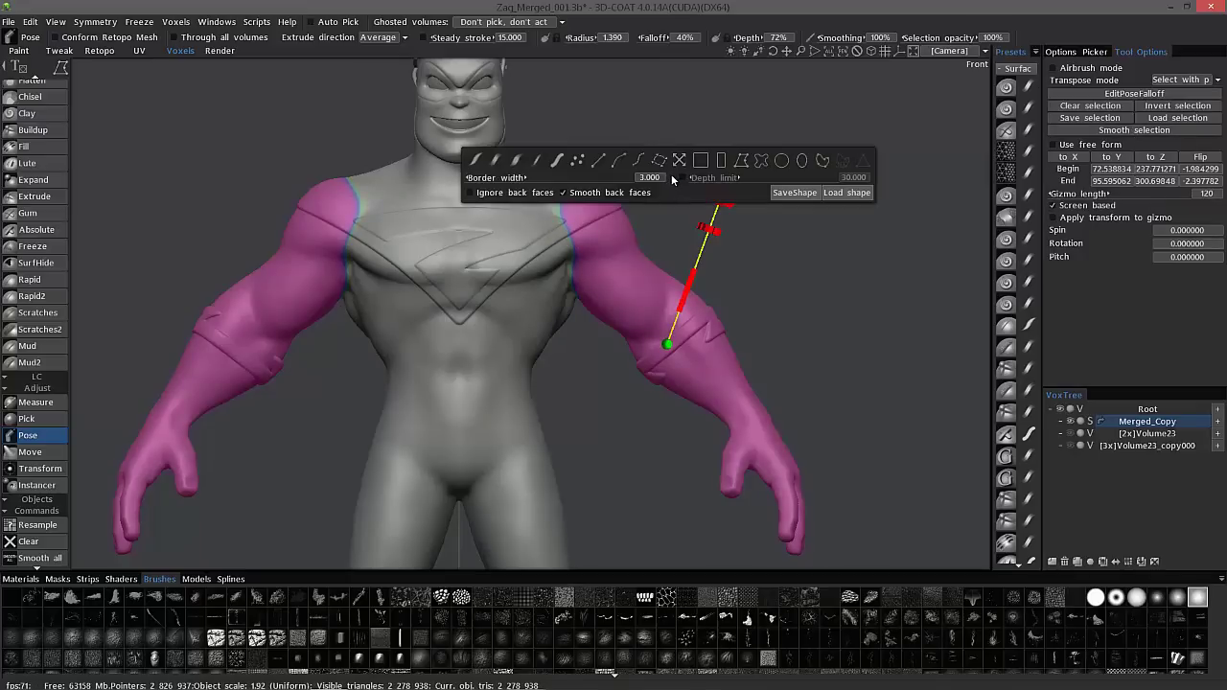
click(557, 160)
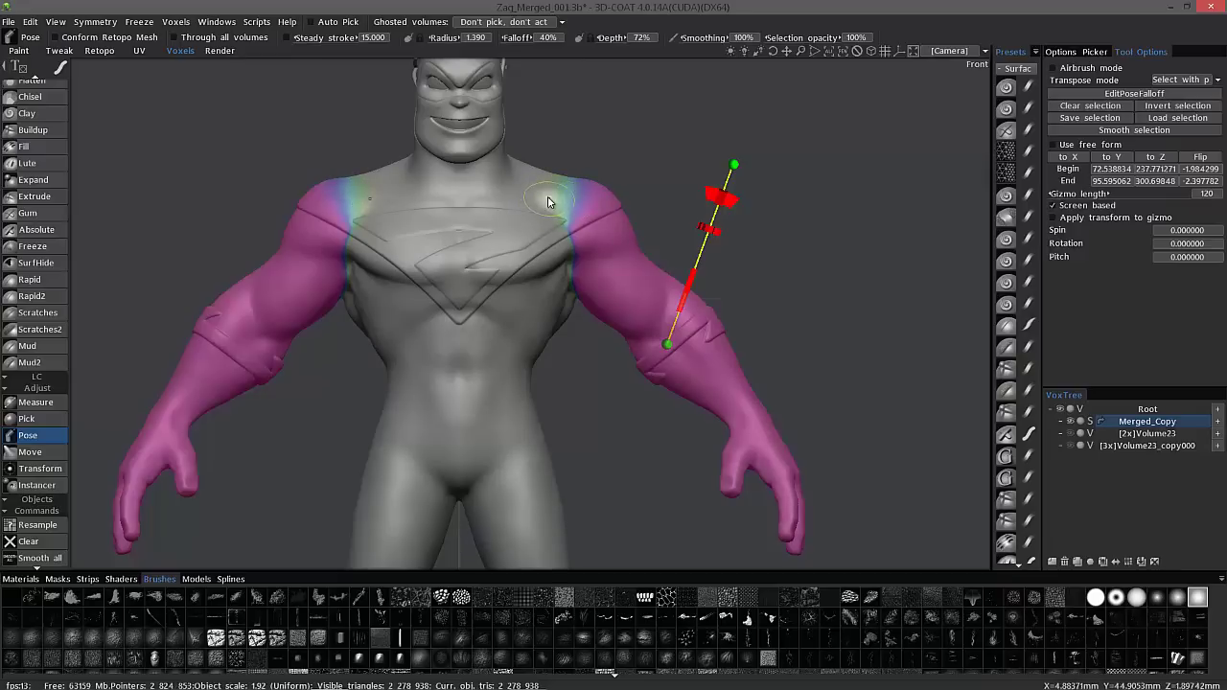
right_drag(550, 202, 543, 202)
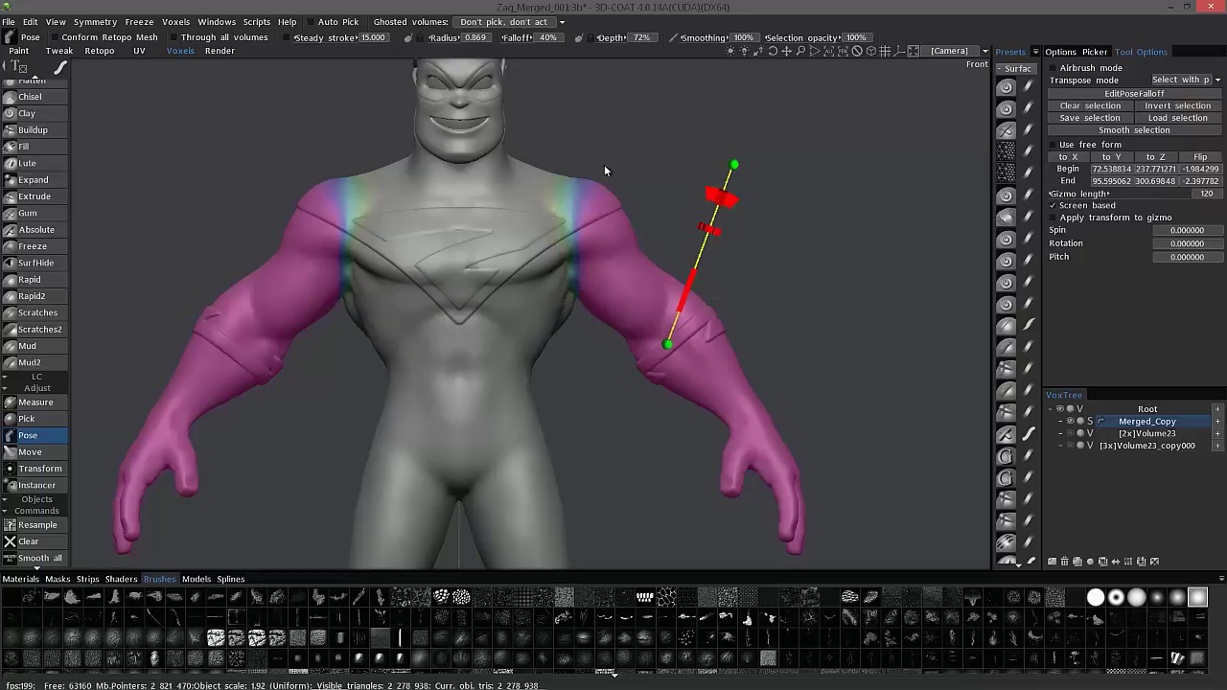
- Blend the arm selection border on the back of the shoulders, varying the brush radius to suit the area
key(8)
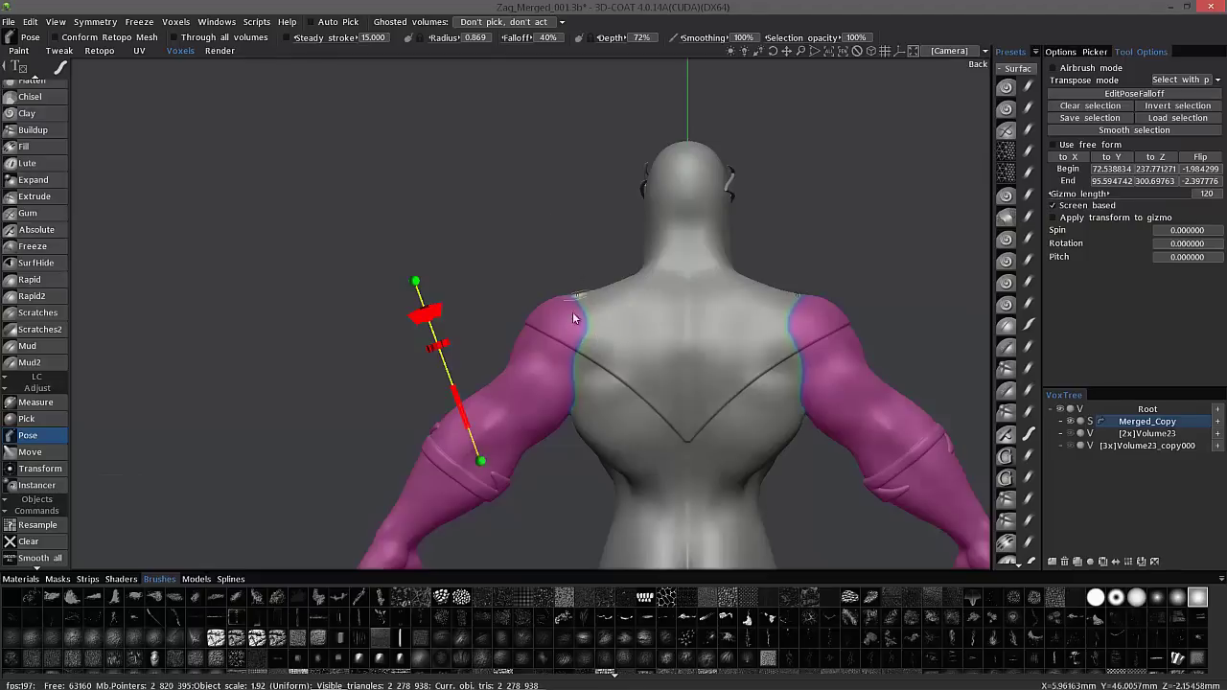
right_drag(585, 349, 597, 349)
mouse_move(589, 345)
shift+mouse_down()
mouse_move(590, 312)
mouse_move(587, 336)
shift+mouse_up()
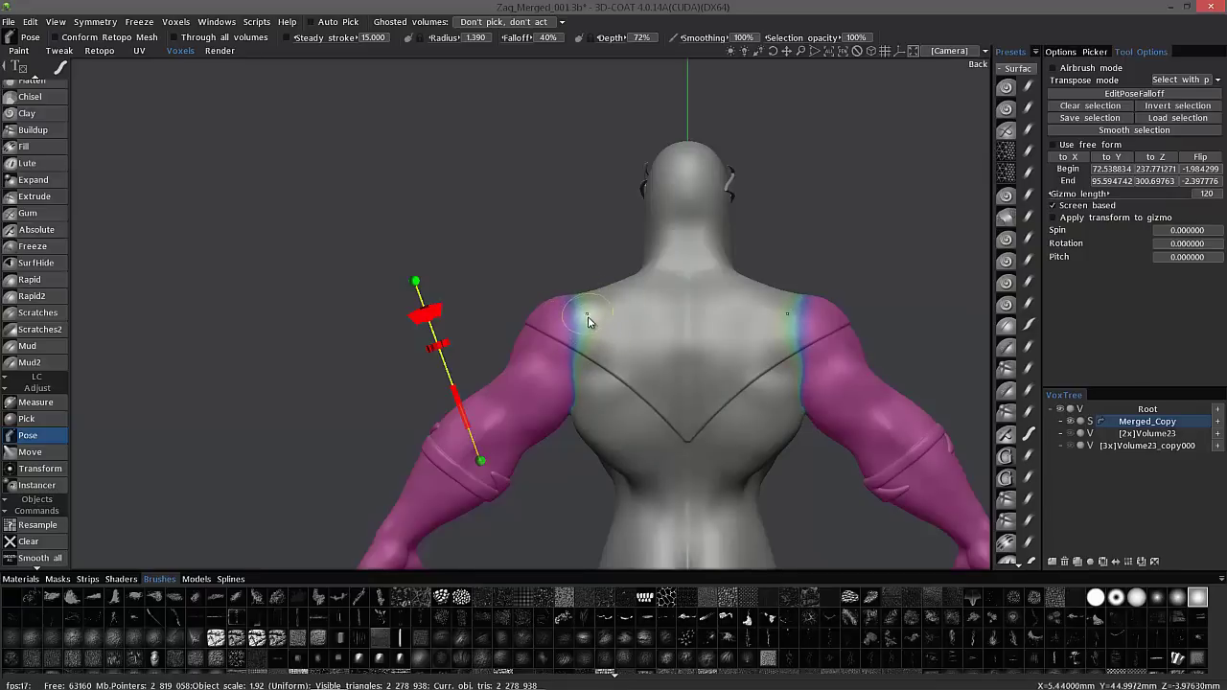
scroll(589, 322, up, 3)
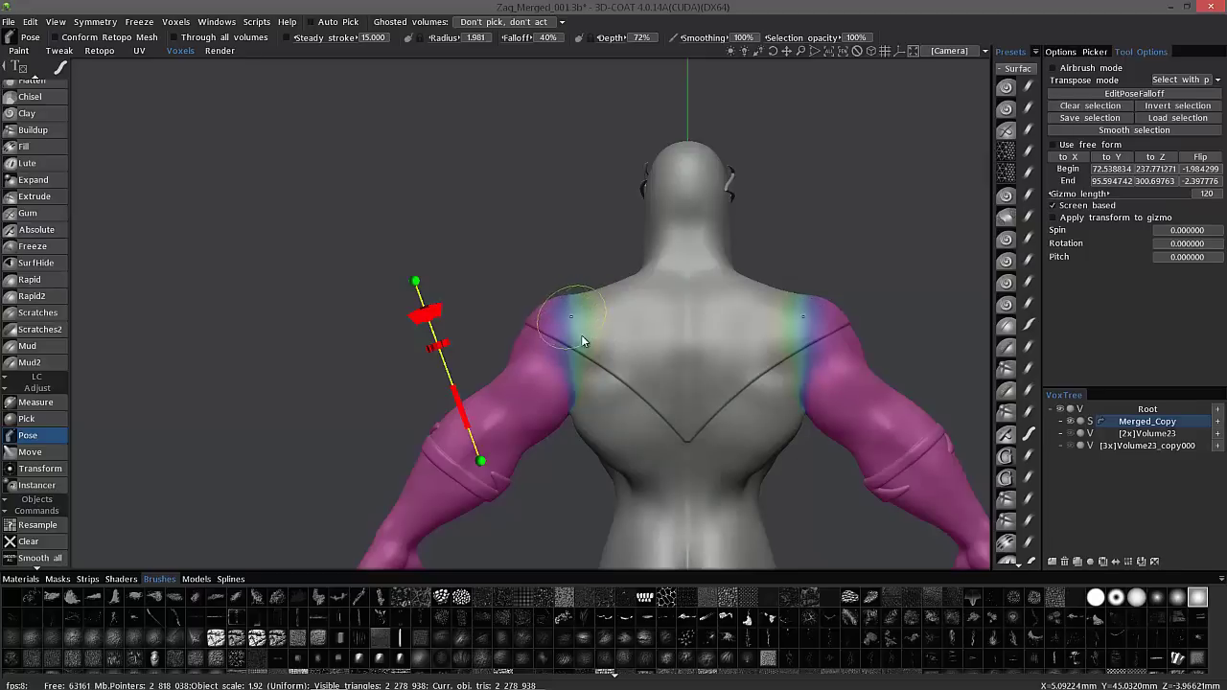
right_drag(587, 371, 563, 381)
drag(584, 379, 580, 377)
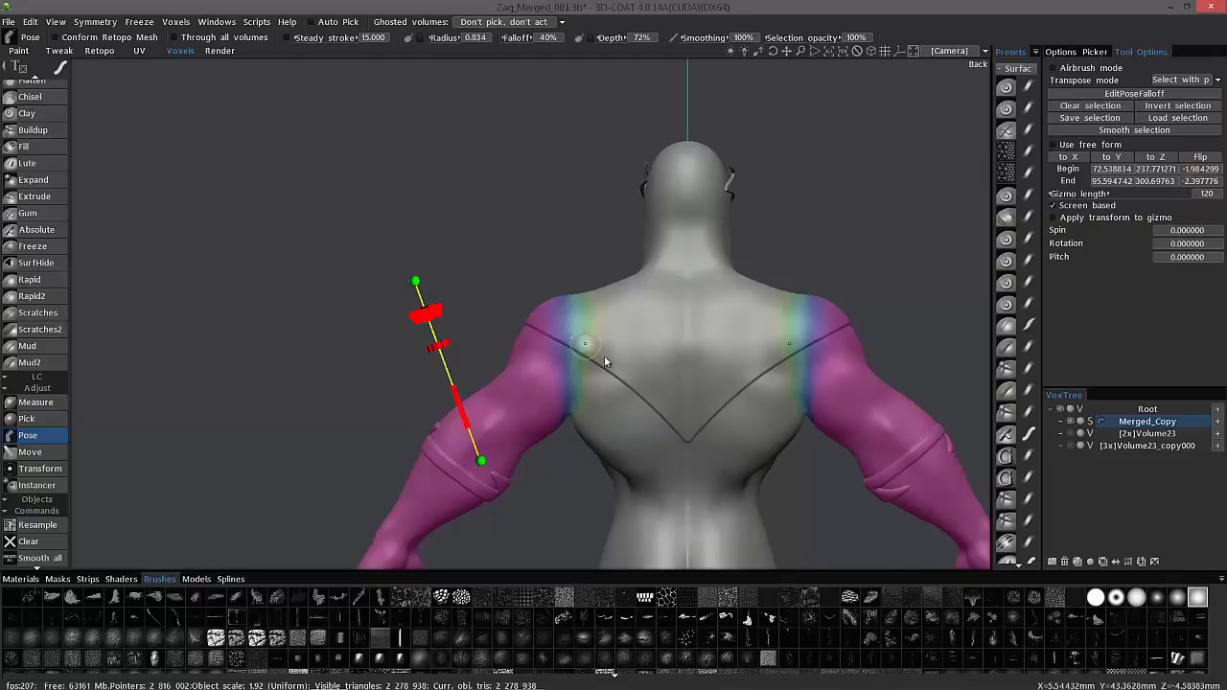
- Blend the arm selection border across the tops of both shoulders from the top view
key(2)
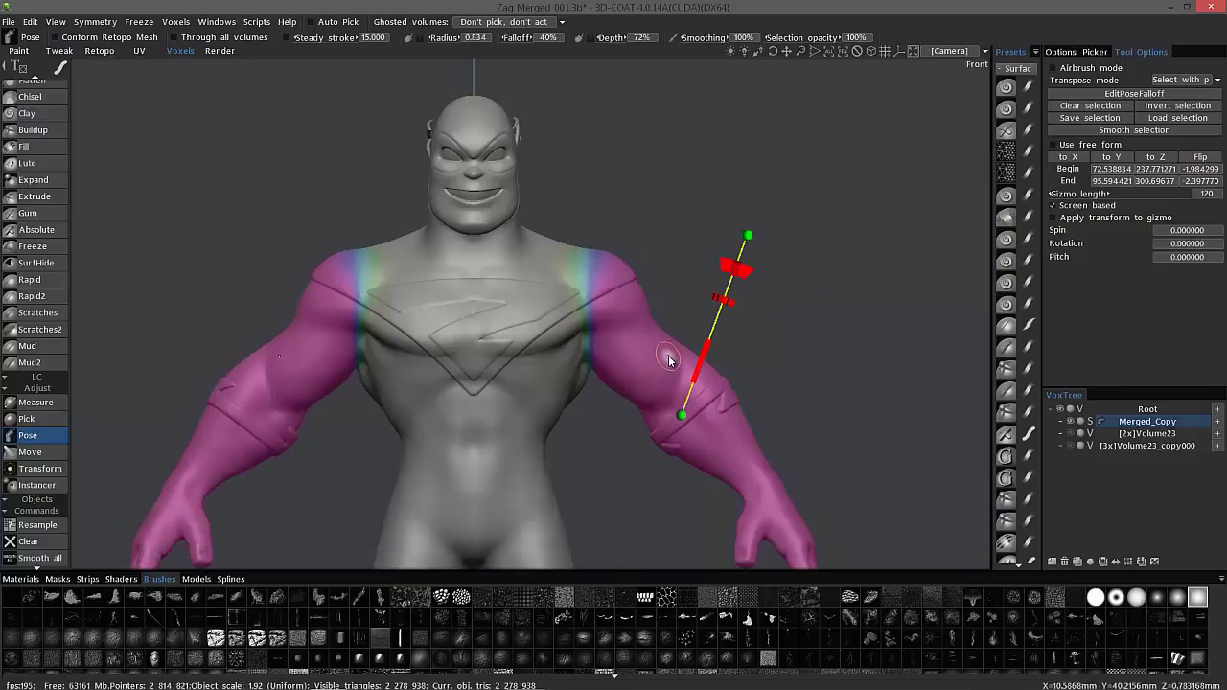
key(7)
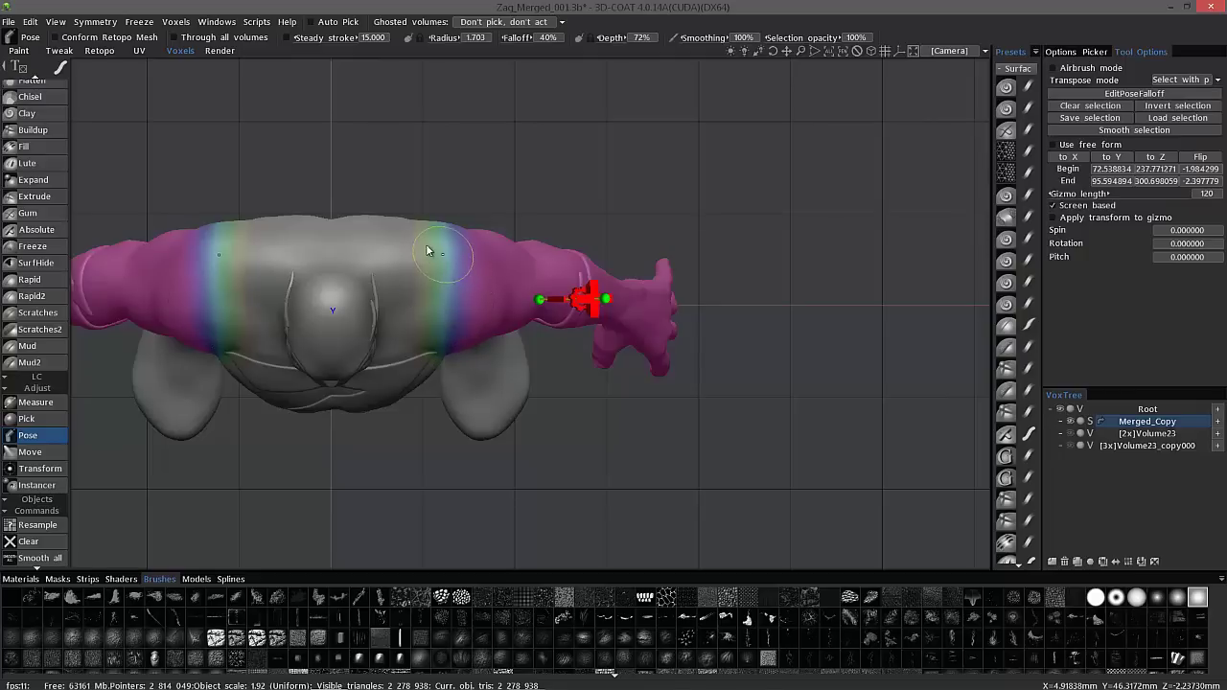
scroll(556, 280, up, 2)
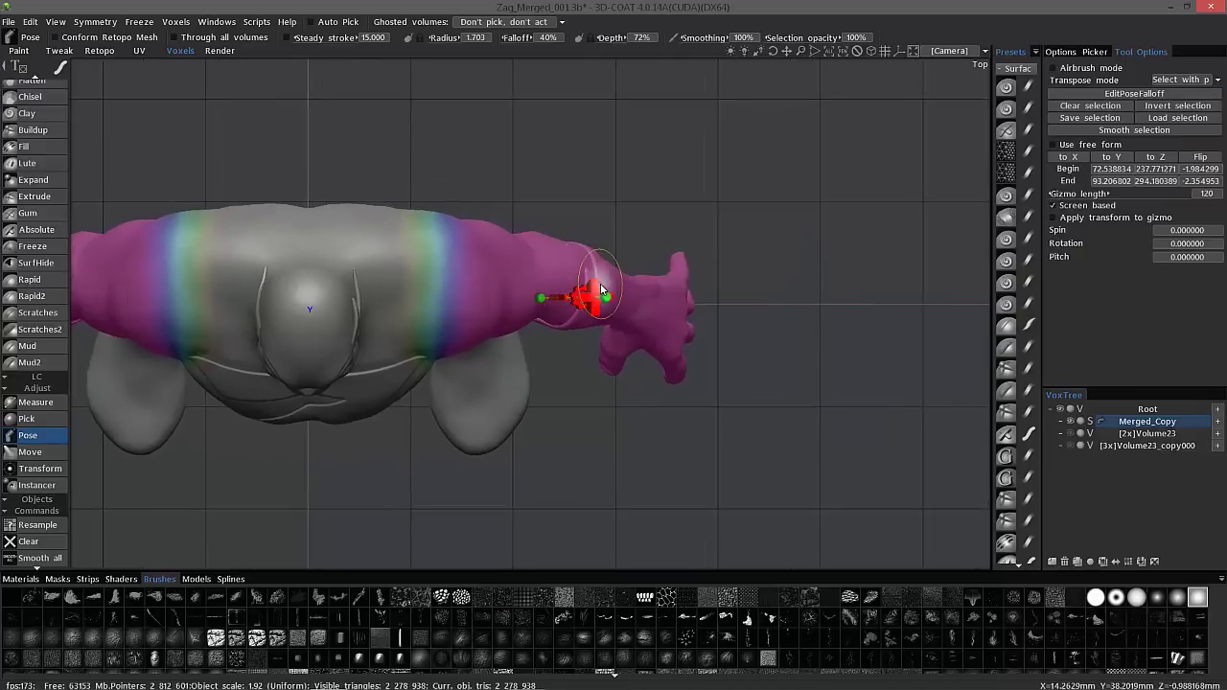
- Examine the blended arm selection from the front, both on the whole figure and close up at the shoulders
key(KP_2)
scroll(565, 205, down, 5)
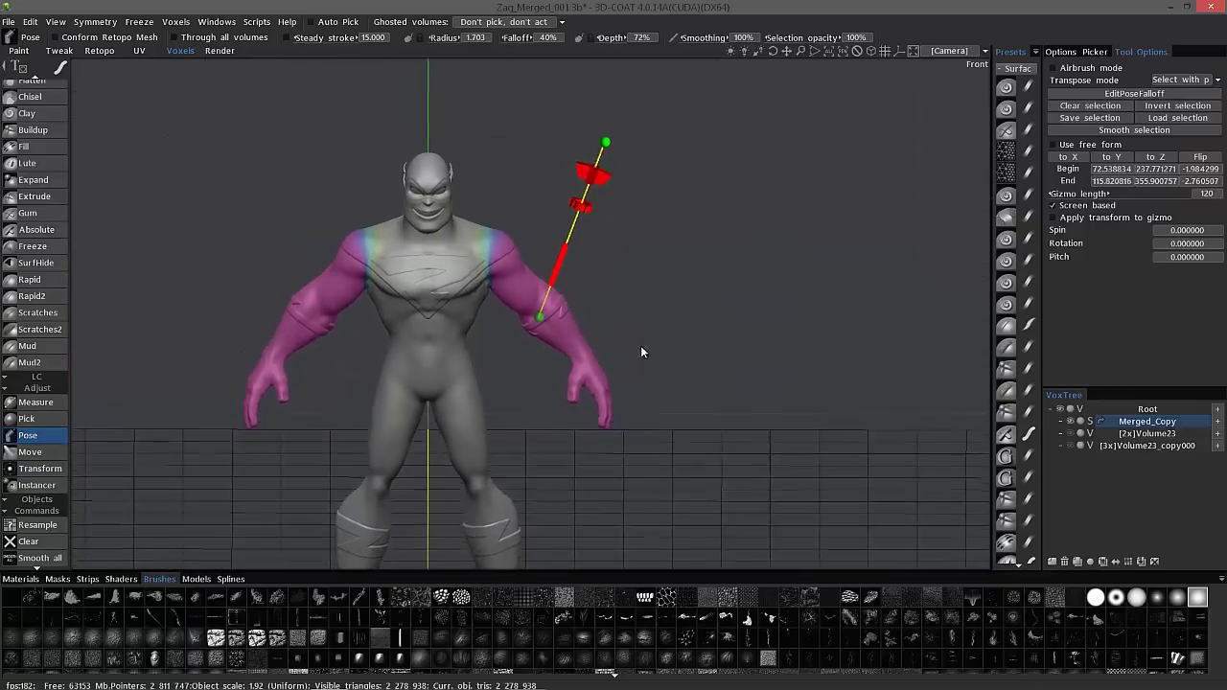
scroll(653, 353, up, 2)
scroll(653, 355, up, 3)
middle_drag(513, 189, 630, 236)
middle_drag(667, 277, 665, 266)
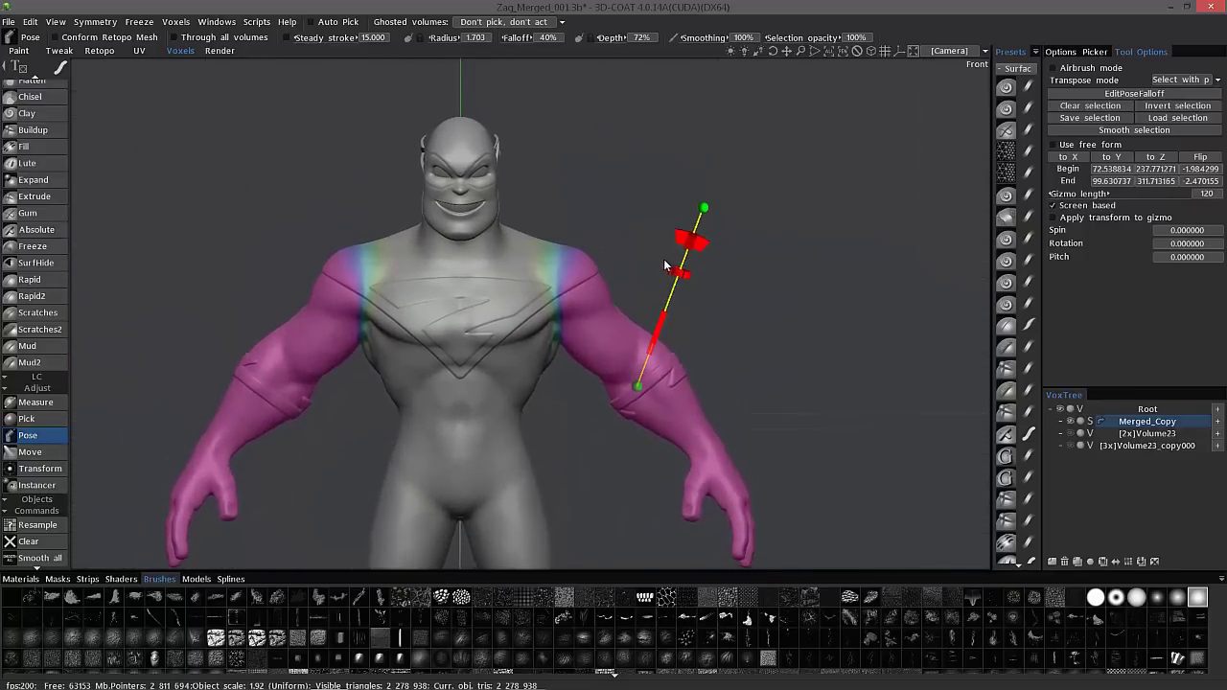
scroll(688, 218, up, 1)
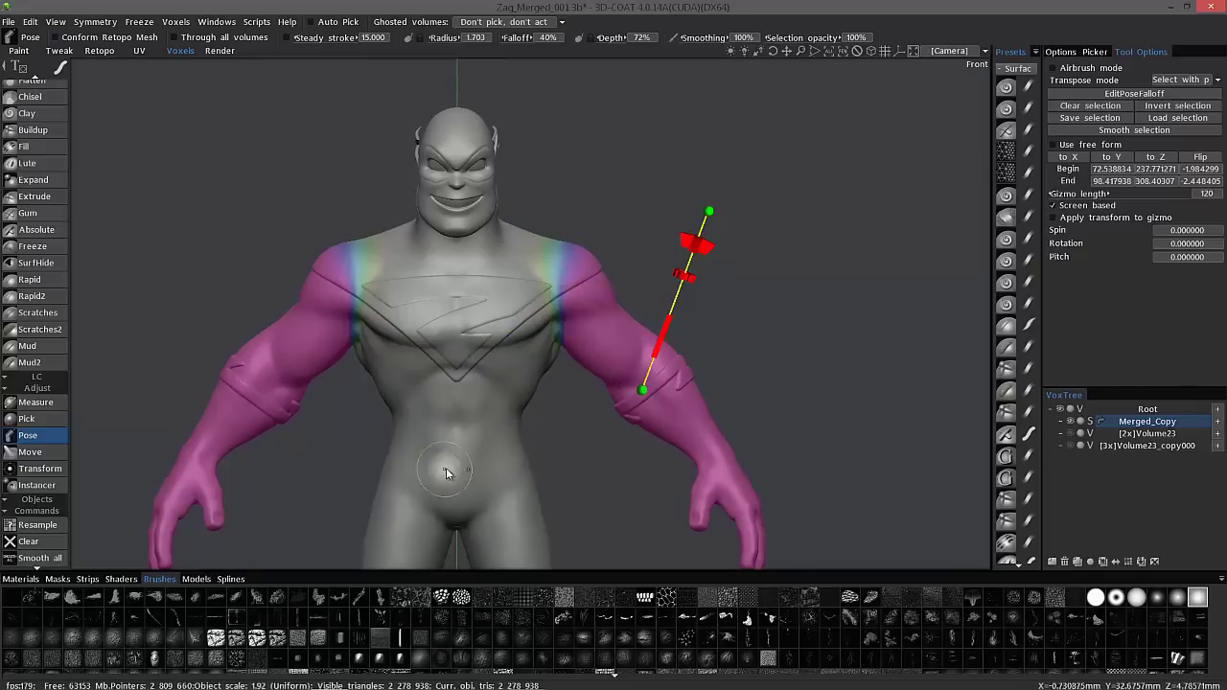
alt+middle_drag(441, 284, 446, 72)
alt+right_drag(460, 331, 504, 380)
drag(504, 381, 563, 470)
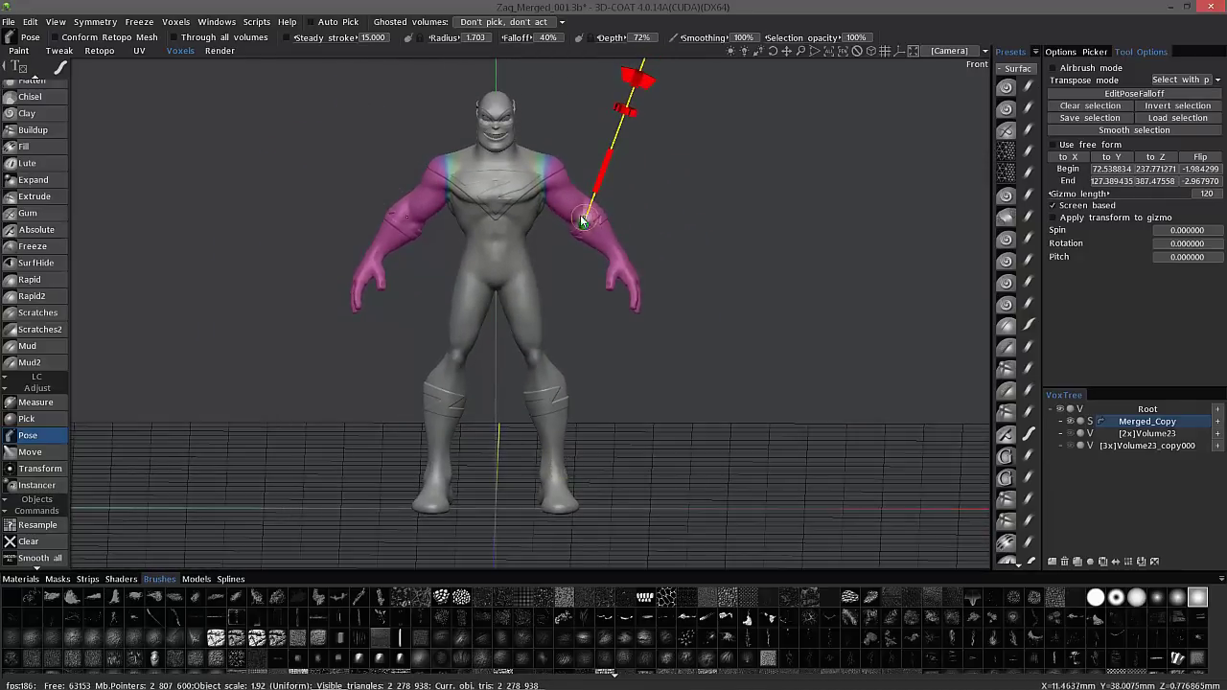
alt+right_drag(586, 228, 542, 104)
alt+middle_drag(542, 103, 545, 273)
alt+right_drag(545, 273, 662, 173)
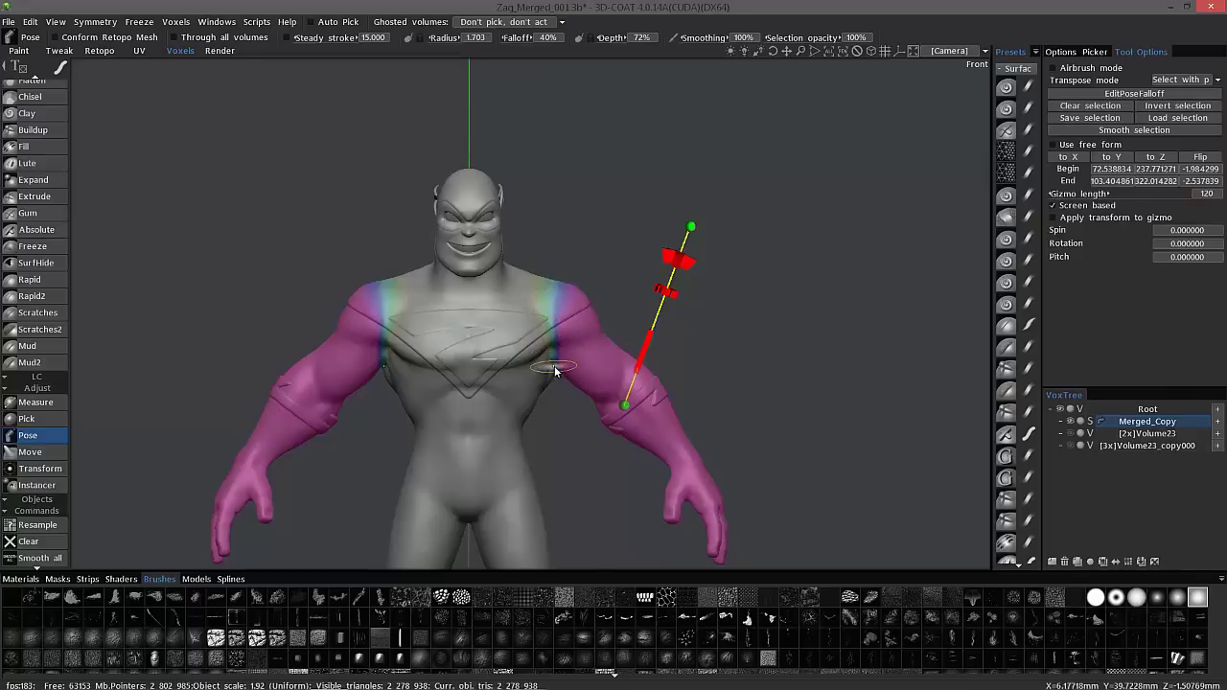
middle_drag(546, 273, 554, 270)
- Save the arm selection over the preset file Zag_Arm Pose Preset_04.pose and clear the selection on the model
click(1075, 123)
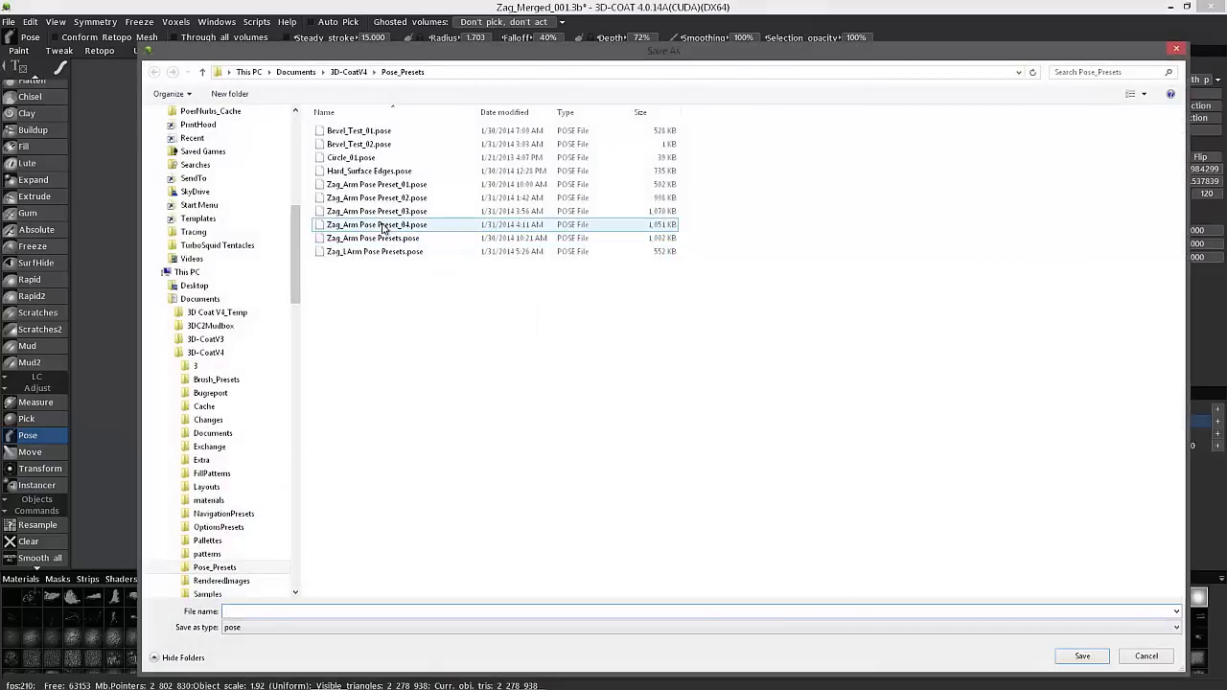
double_click(386, 226)
click(635, 351)
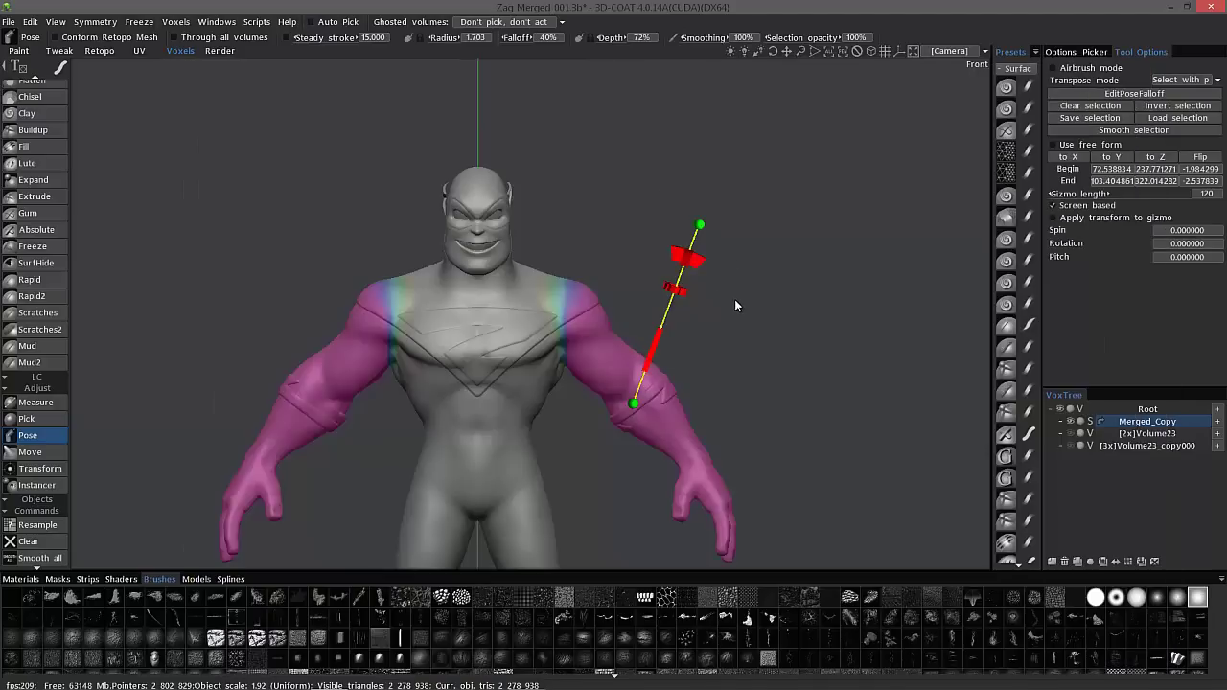
scroll(746, 299, down, 2)
click(1103, 107)
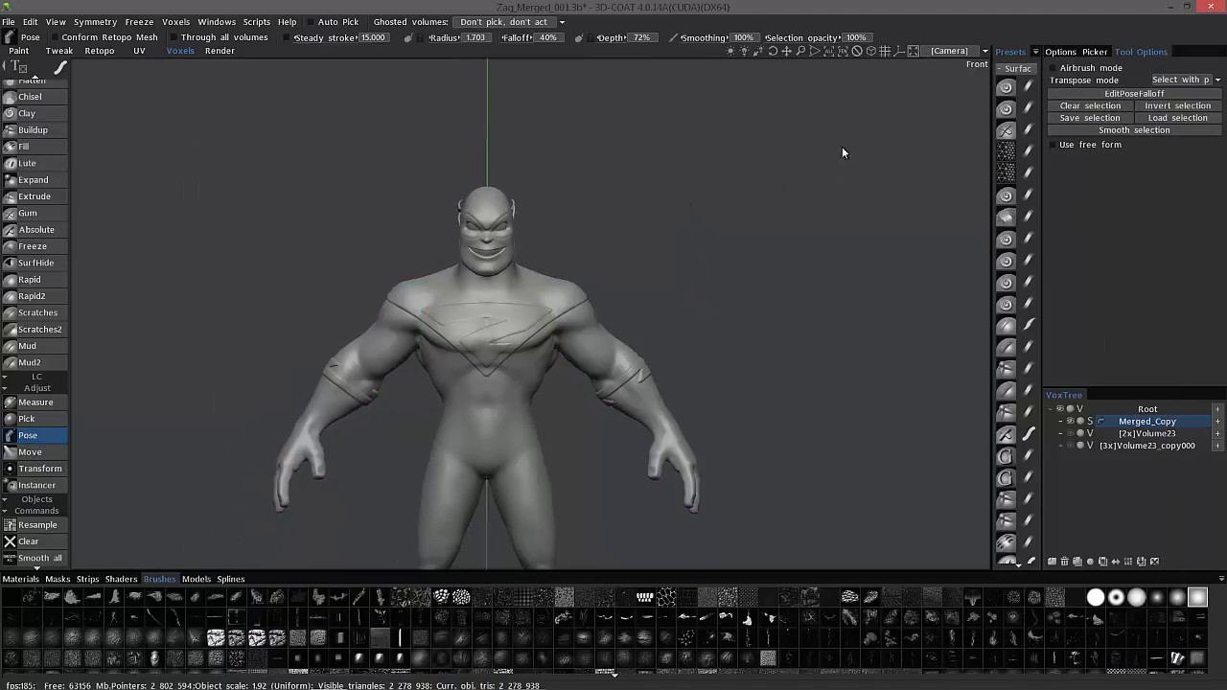
- Load the saved arm selection from the preset file Zag_Arm Pose Preset_04.pose onto the model
middle_drag(526, 458, 556, 303)
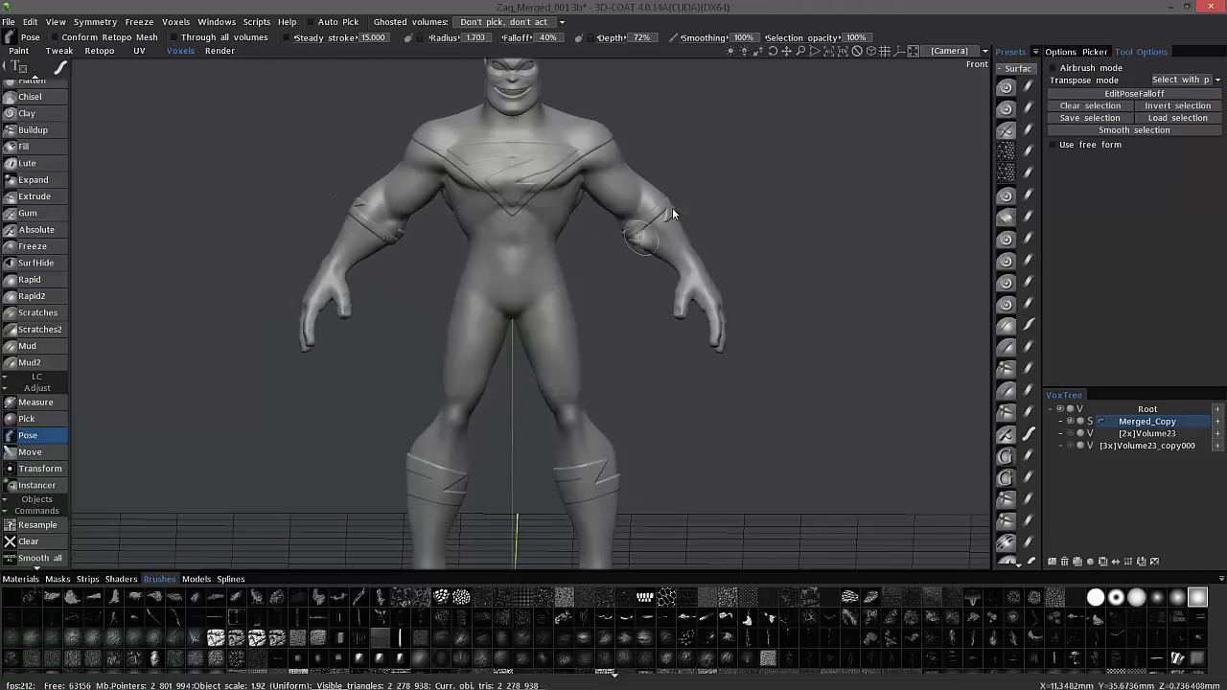
click(1166, 121)
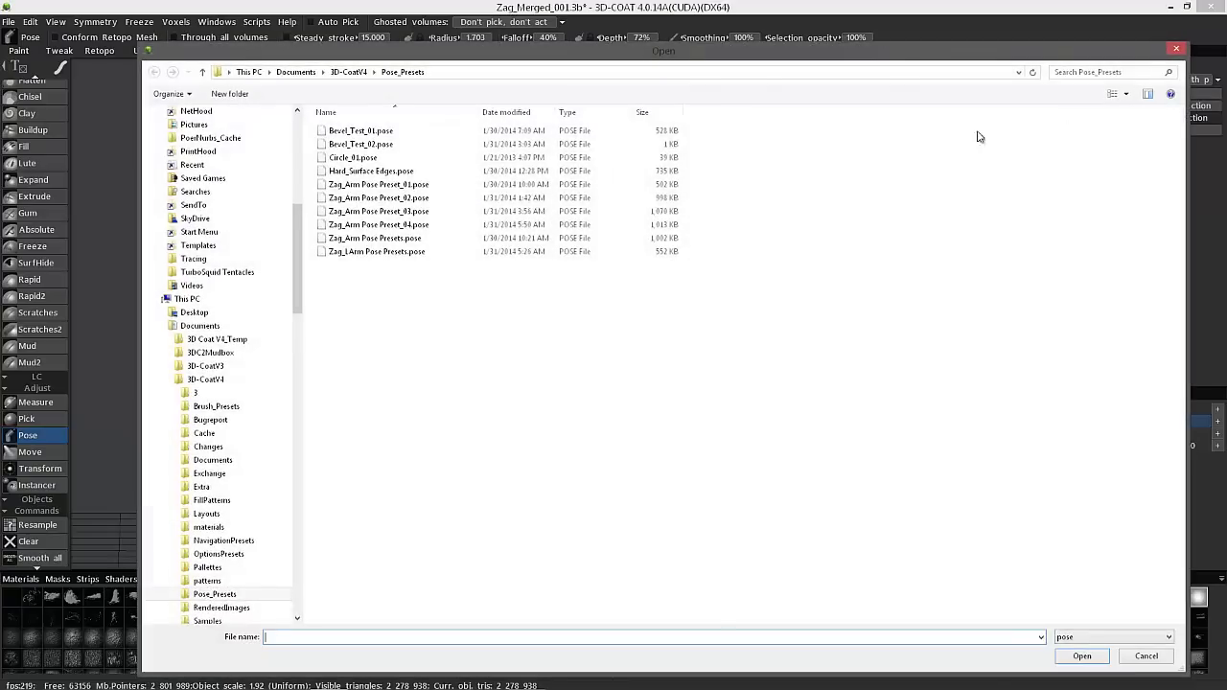
double_click(388, 227)
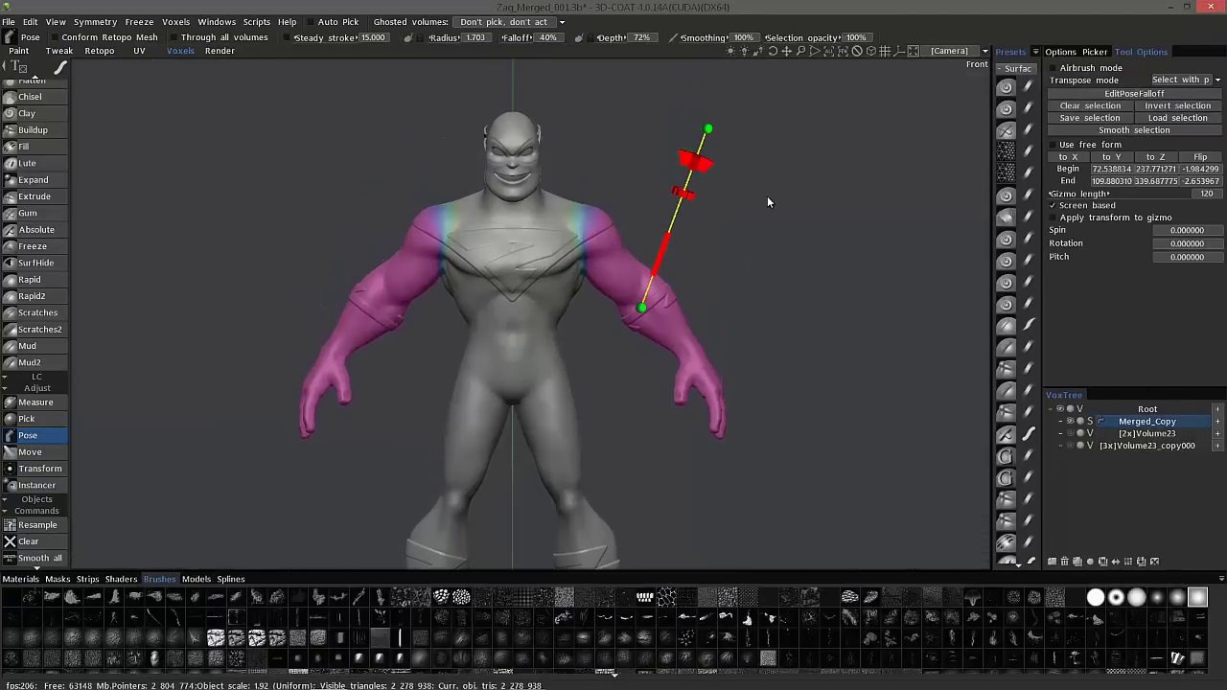
- Align the pose gizmo from one shoulder to the forearm and rotate both selected arms slightly outward
middle_drag(765, 198, 741, 144)
right_drag(741, 144, 683, 240)
drag(683, 408, 619, 231)
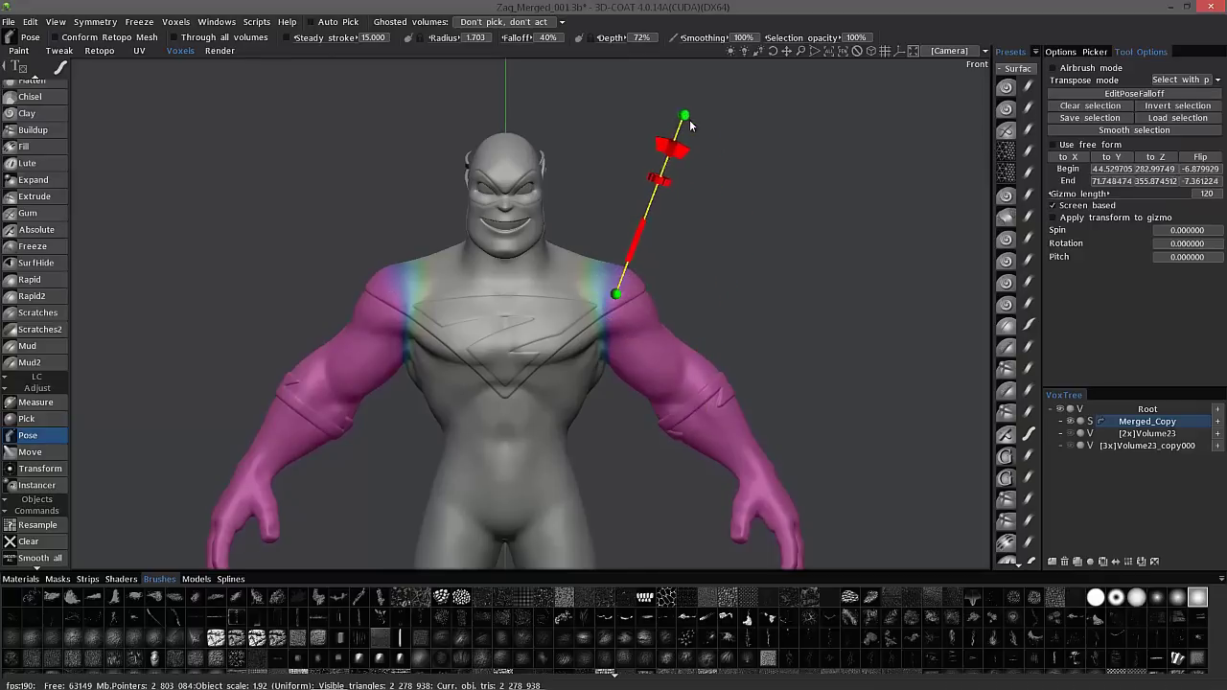
drag(696, 126, 729, 449)
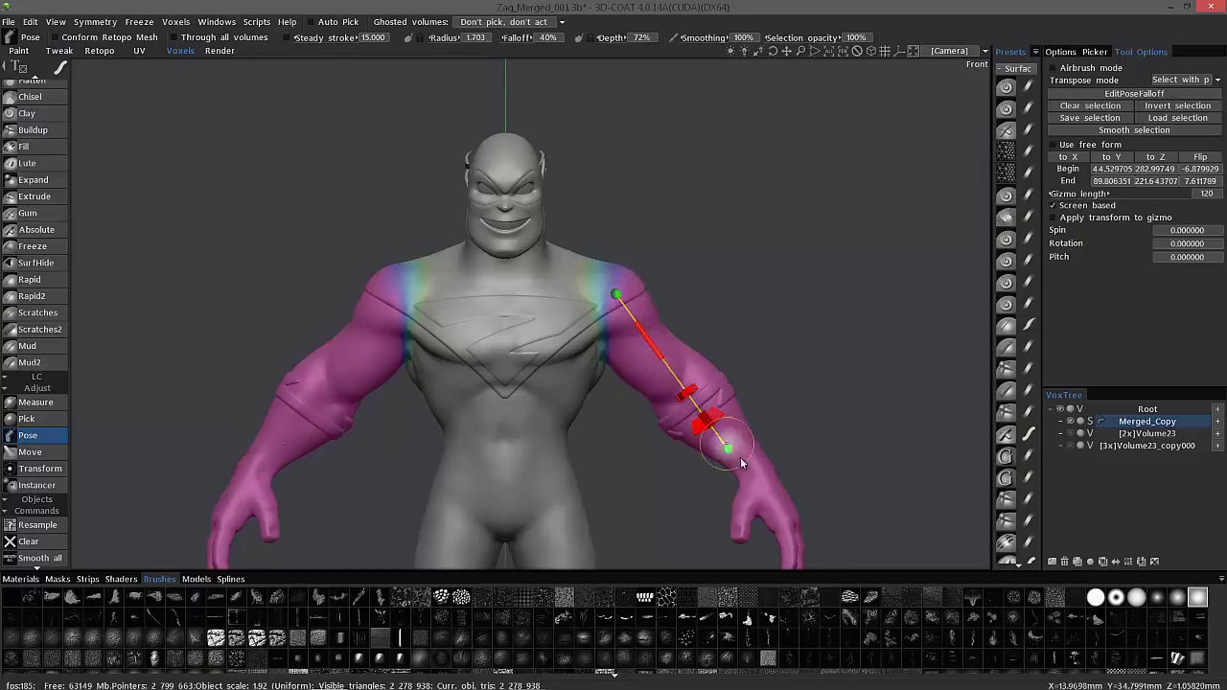
middle_drag(641, 331, 641, 251)
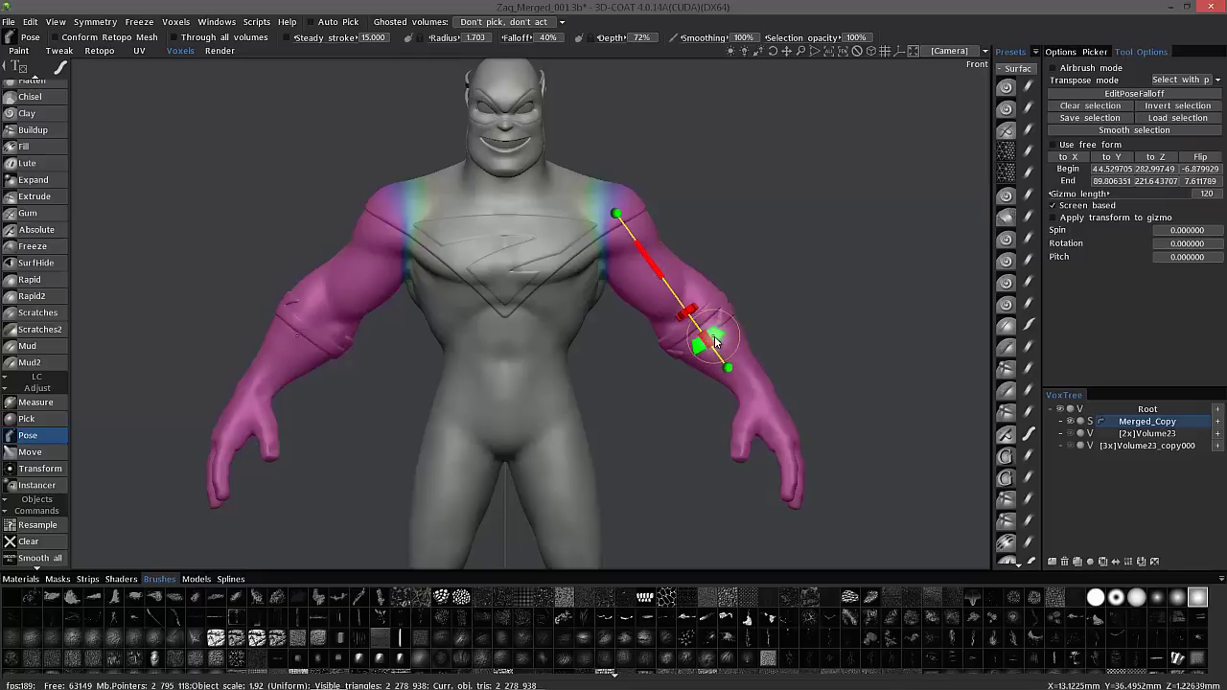
drag(719, 340, 690, 310)
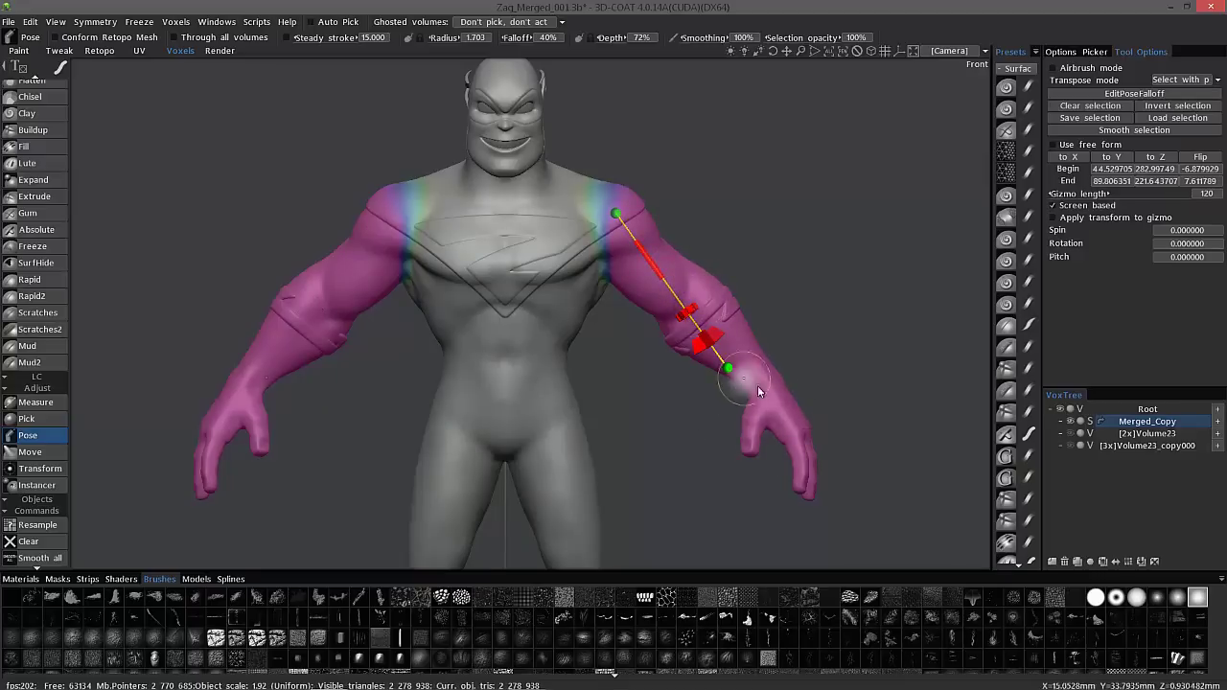
- Enable free-form deformation for the selected arms and locate the lattice at the character's feet
click(1056, 144)
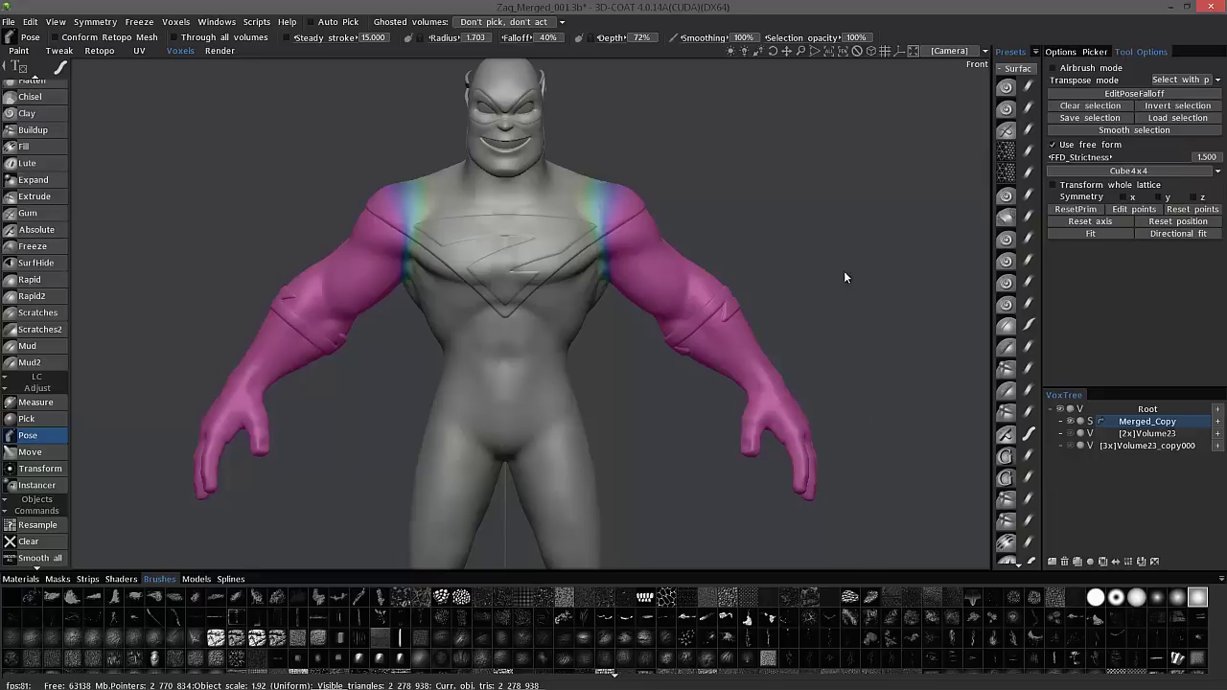
scroll(846, 278, down, 2)
middle_drag(852, 431, 854, 270)
middle_drag(502, 378, 501, 270)
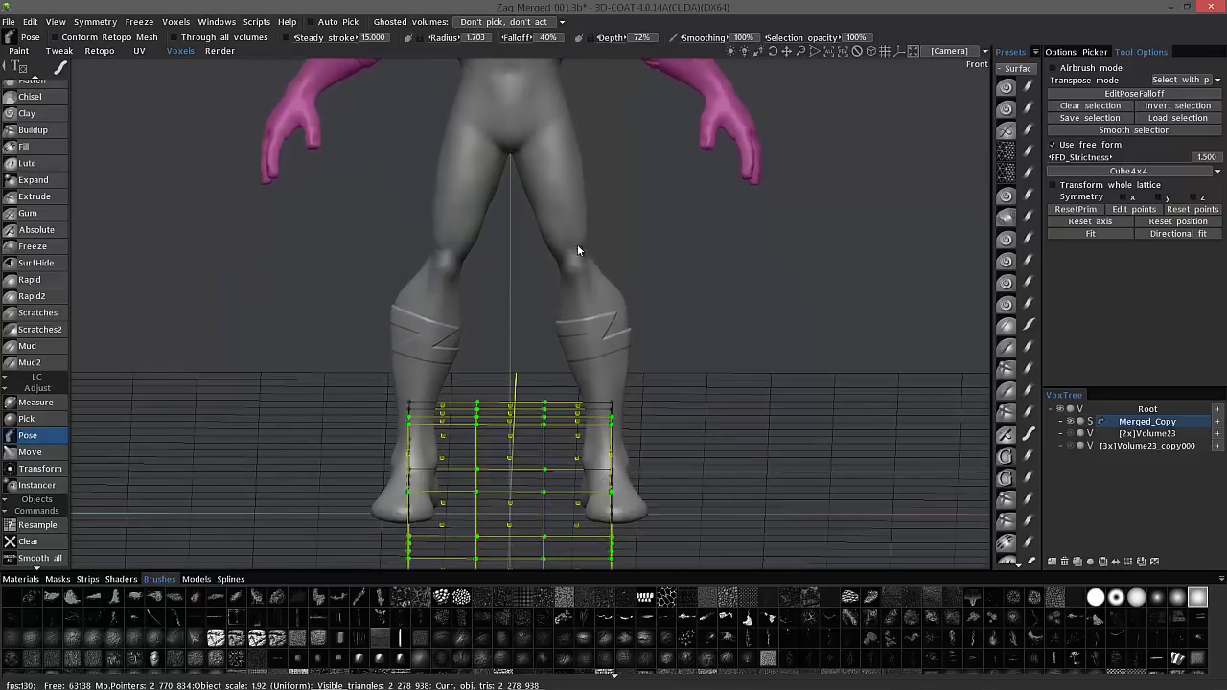
middle_drag(533, 528, 533, 458)
scroll(522, 453, down, 1)
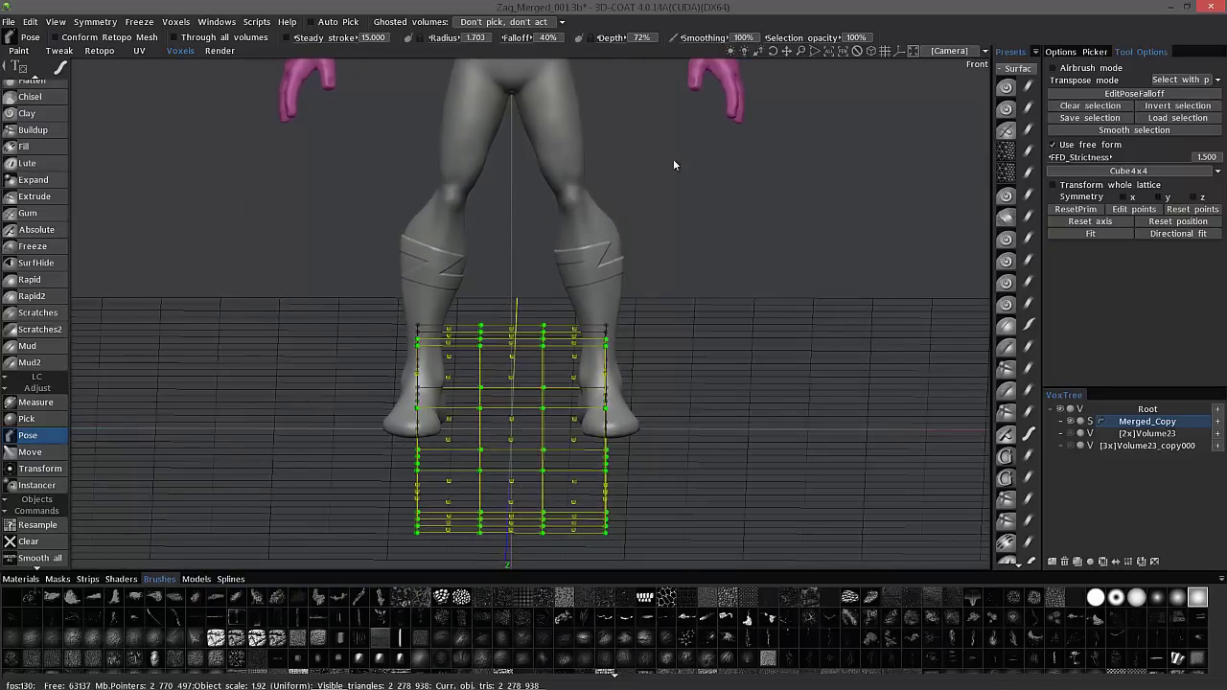
- Try the Cube2x2 lattice and switch back to Cube4x4
click(1117, 173)
click(1100, 188)
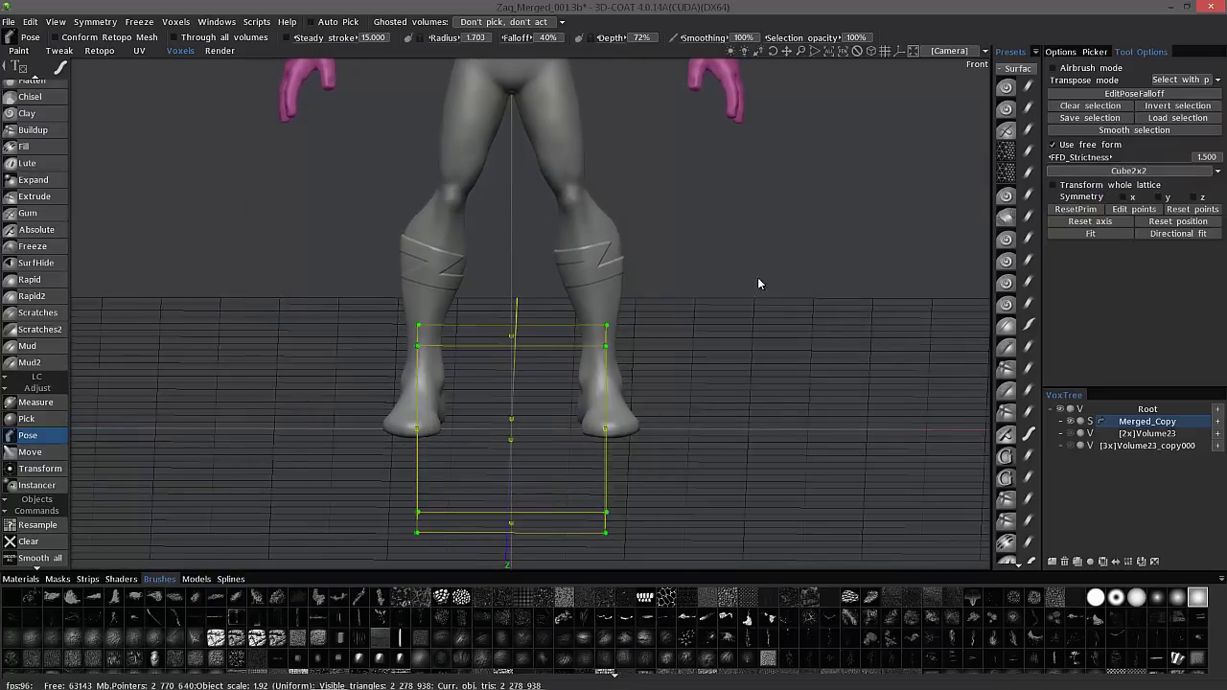
click(1133, 173)
click(1082, 235)
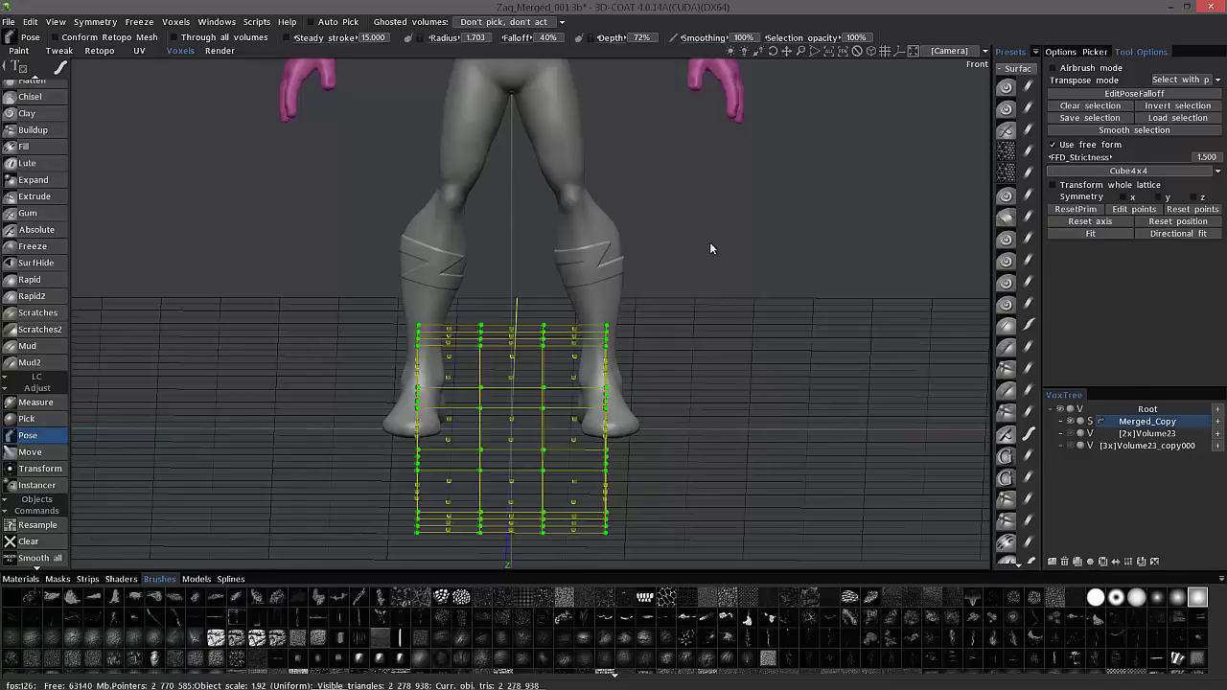
- Fit the Cube4x4 lattice to the selected arm
click(1087, 236)
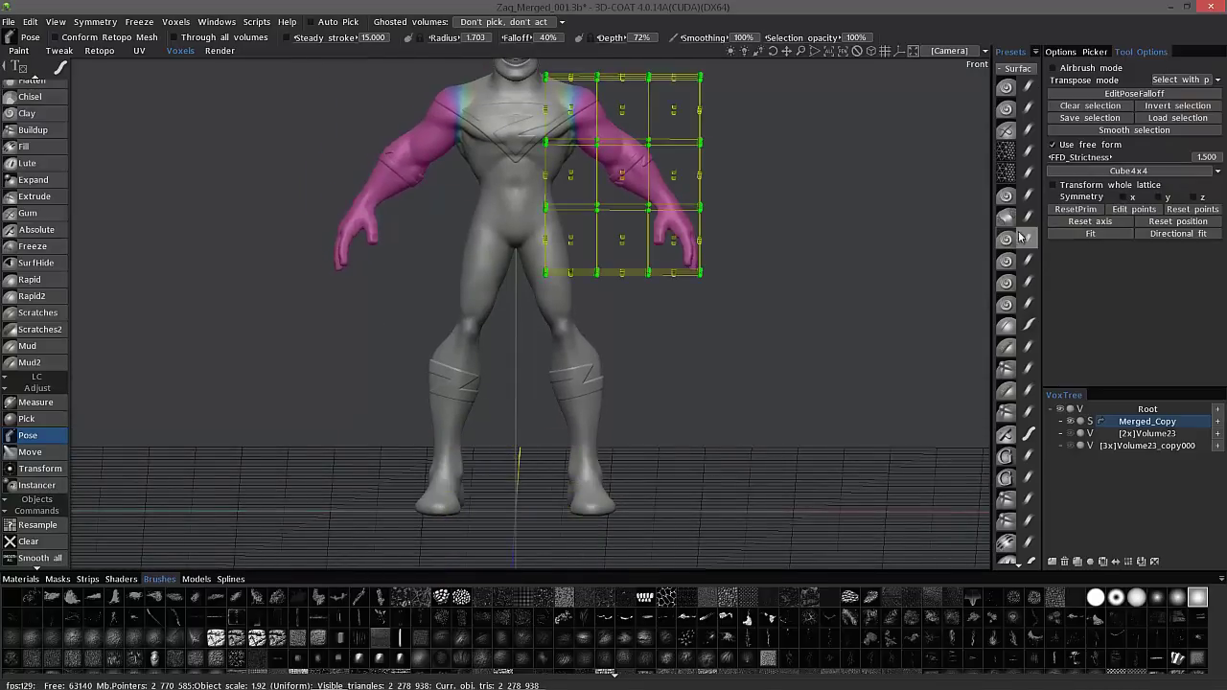
alt+middle_drag(1016, 231, 1012, 353)
alt+right_drag(988, 288, 981, 105)
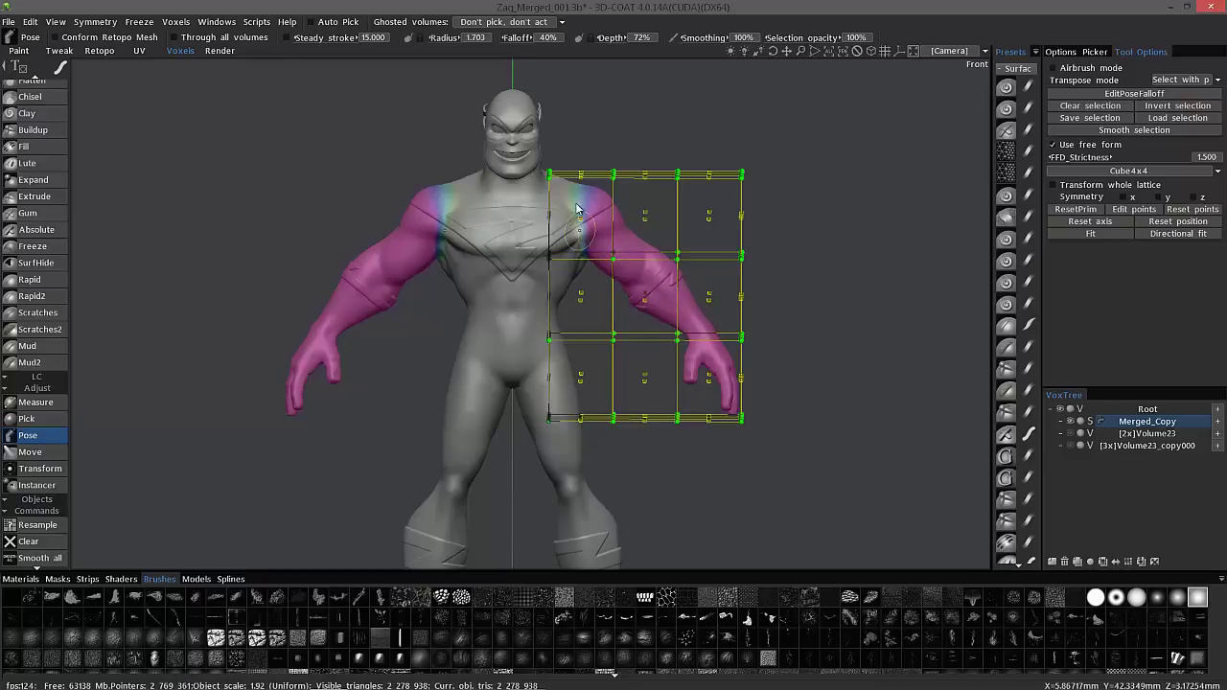
click(1088, 234)
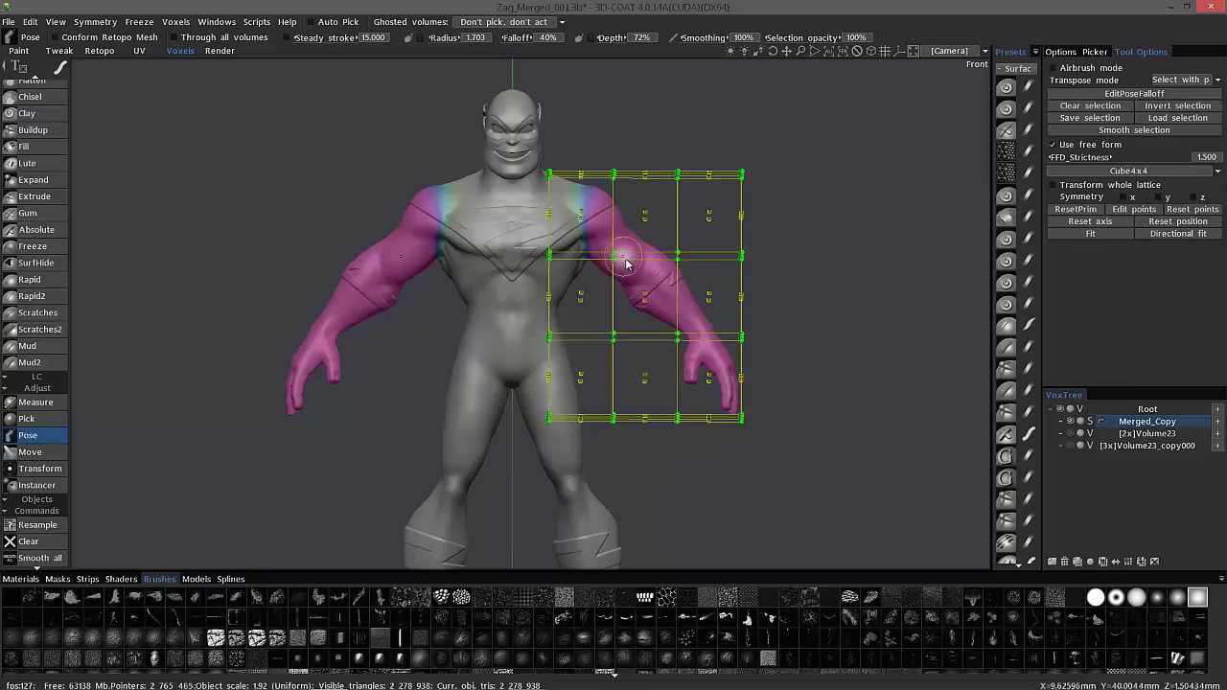
- Rotate the whole lattice diagonally in line with the arm and narrow it around the arm
click(1055, 185)
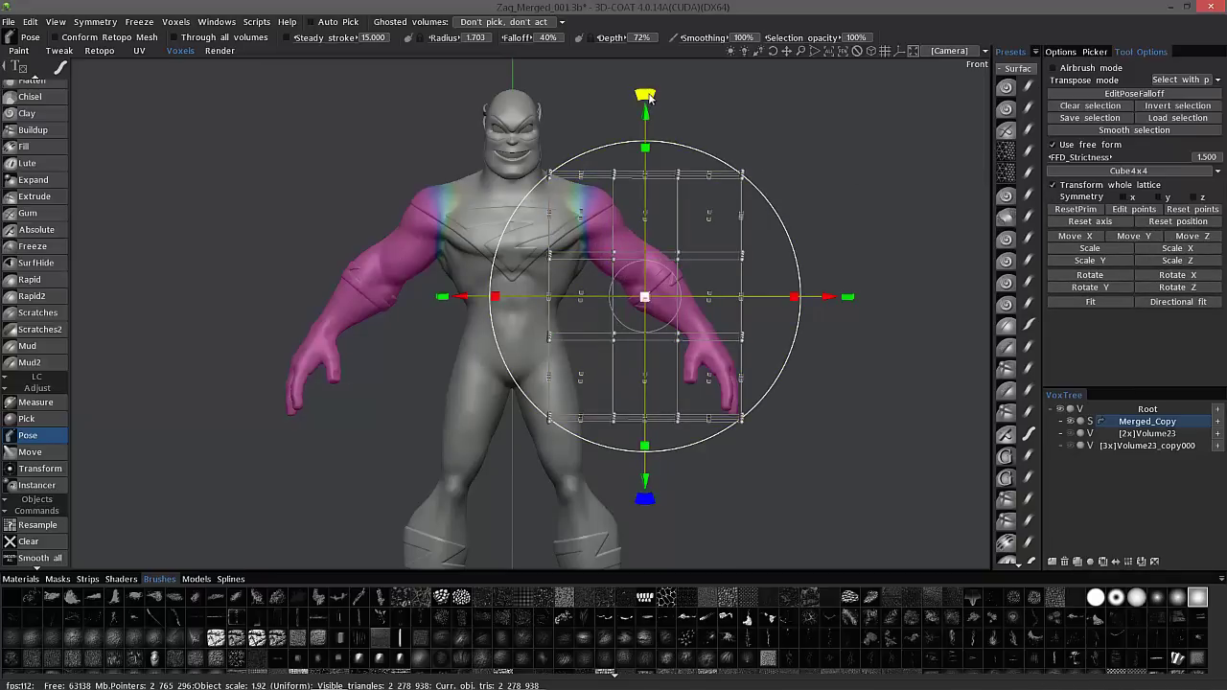
drag(648, 96, 485, 136)
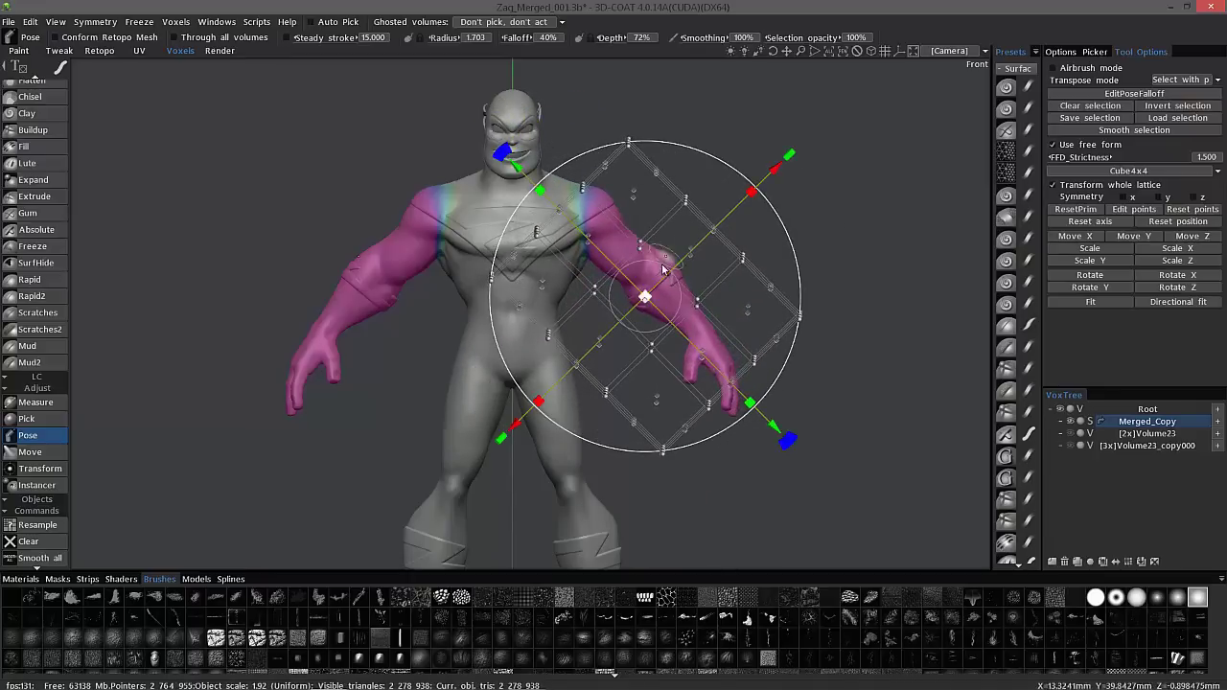
drag(775, 173, 706, 231)
drag(757, 395, 768, 402)
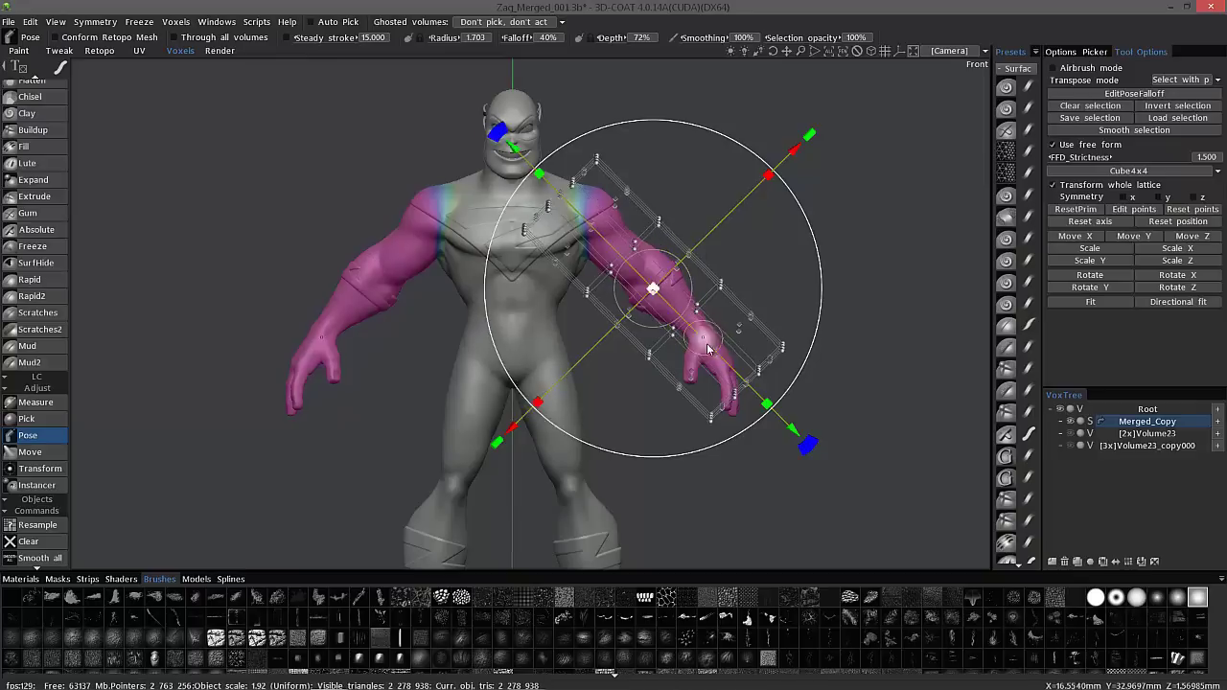
drag(792, 209, 772, 335)
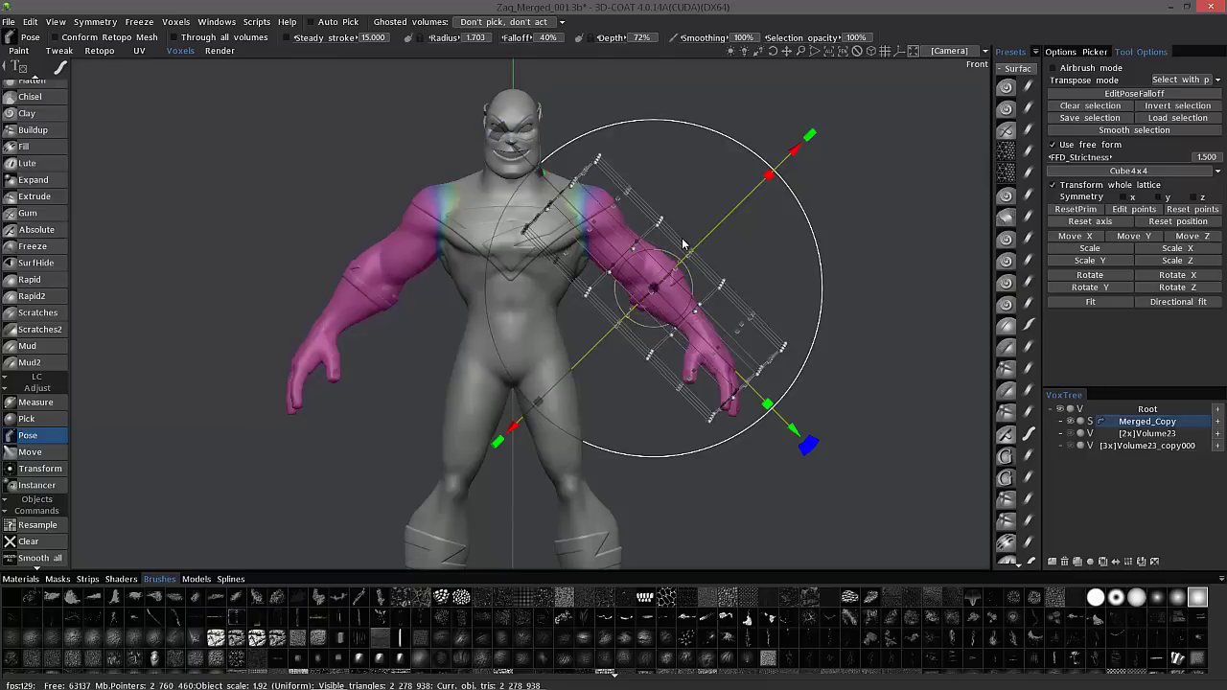
alt+right_drag(738, 280, 775, 223)
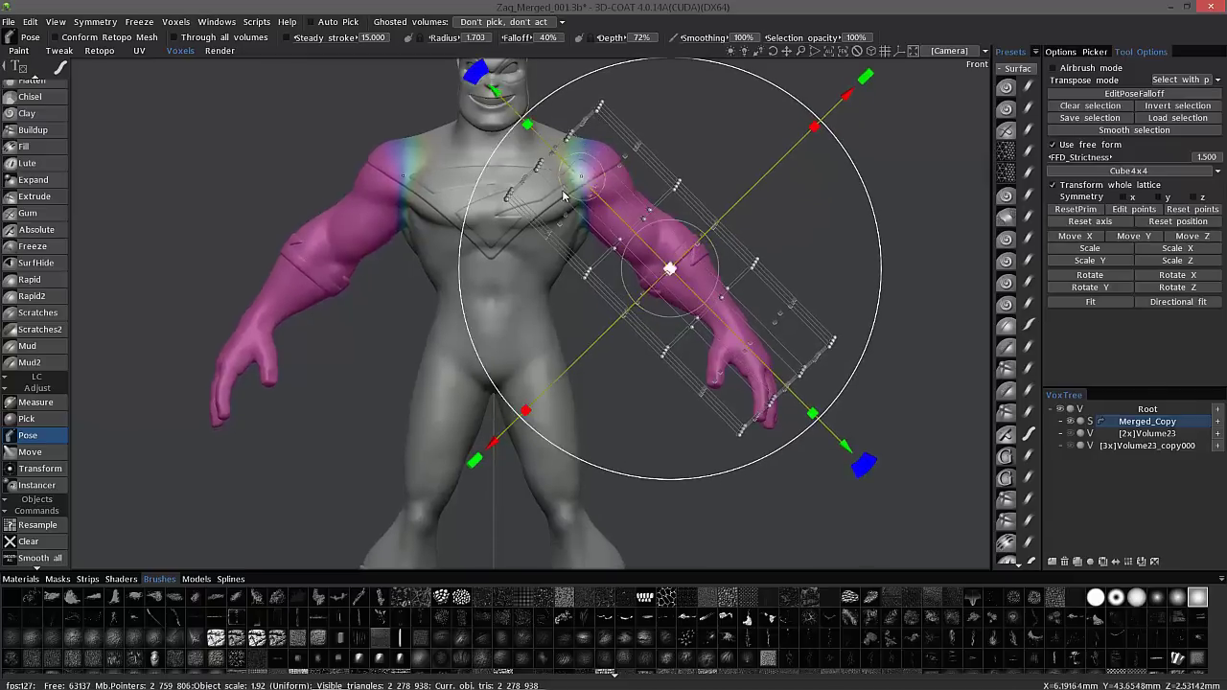
scroll(740, 249, down, 1)
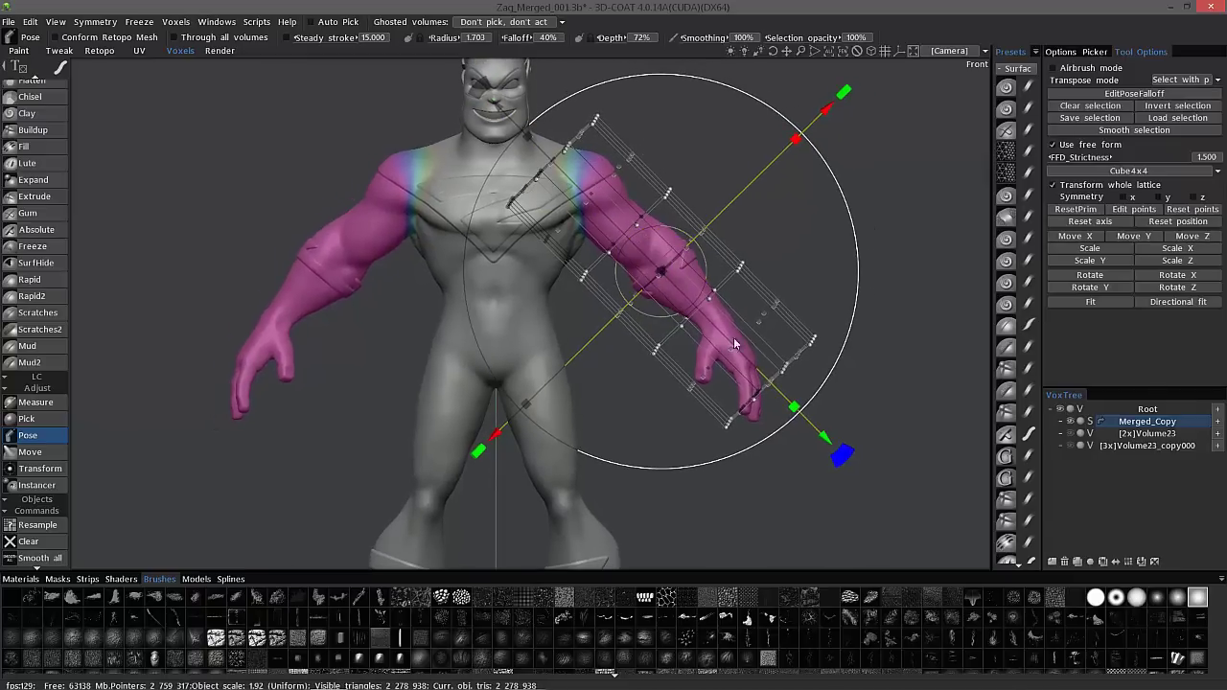
- Tilt and shift the lattice slightly to match the arm from the side, and end whole-lattice transformation
drag(827, 441, 848, 327)
right_drag(808, 247, 907, 350)
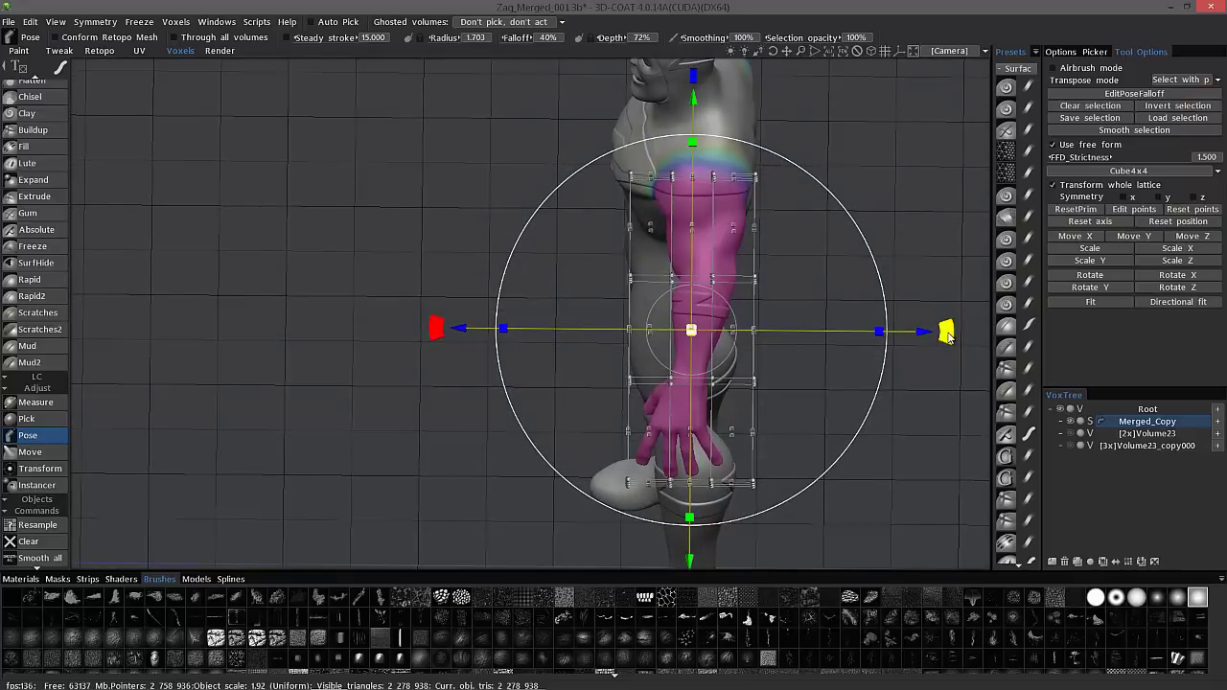
drag(948, 334, 945, 357)
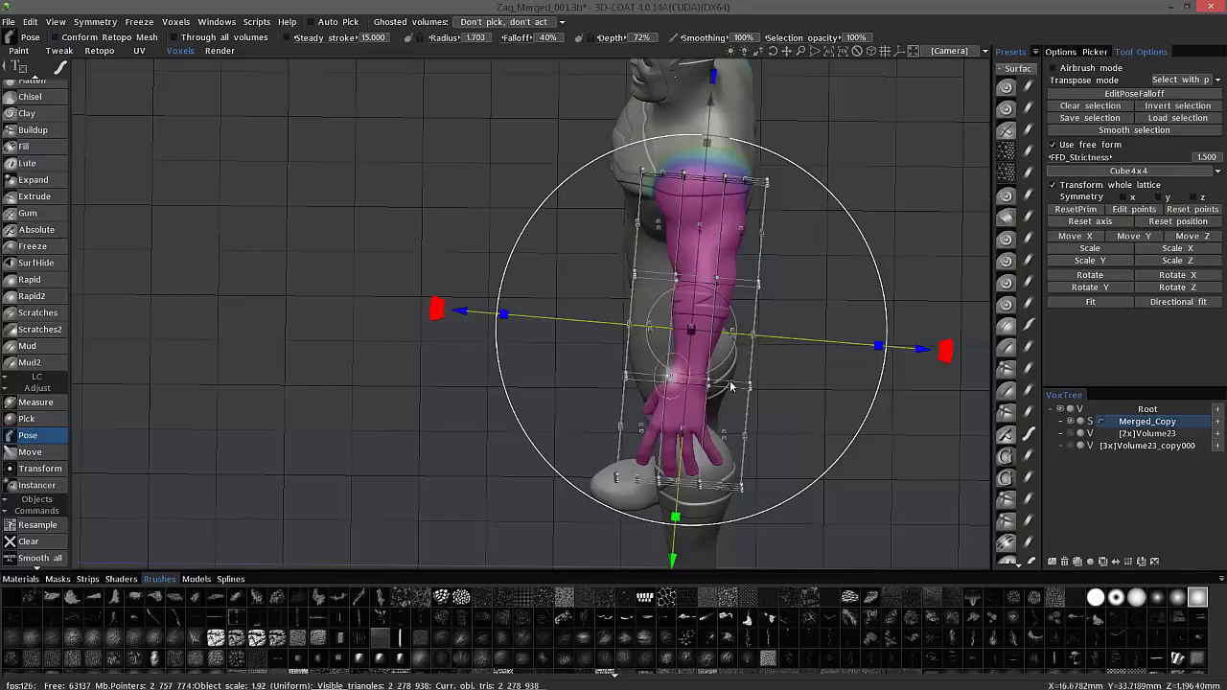
drag(947, 356, 948, 362)
drag(839, 334, 840, 296)
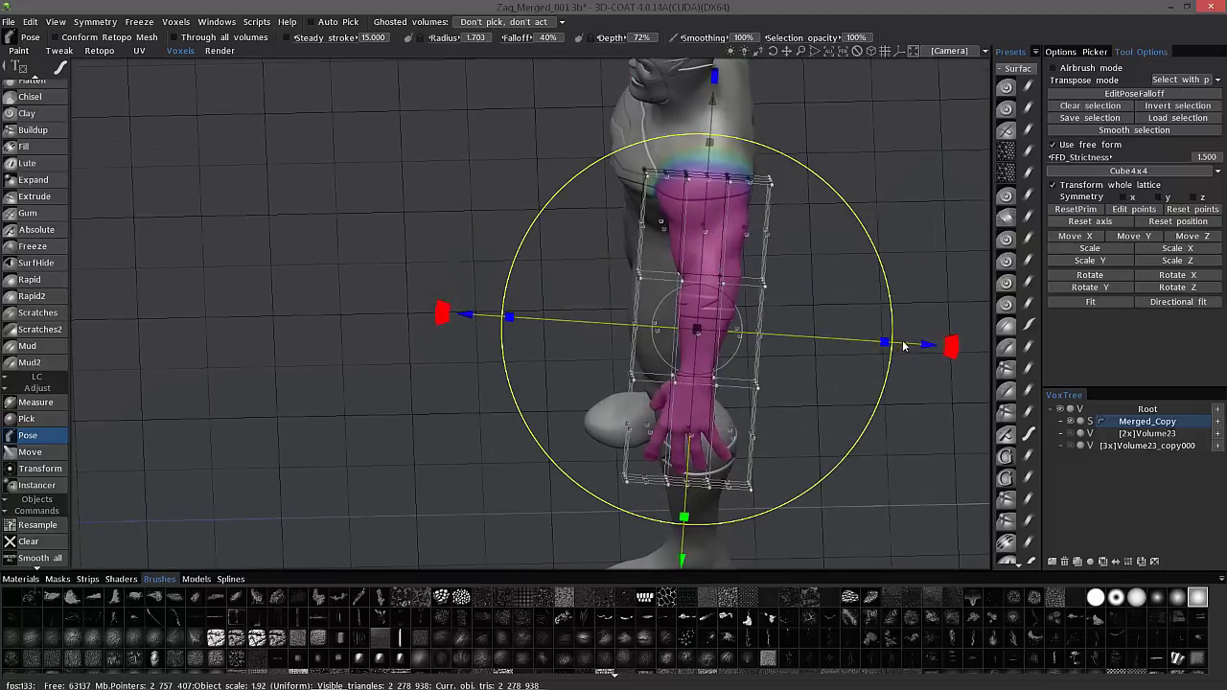
drag(929, 346, 932, 346)
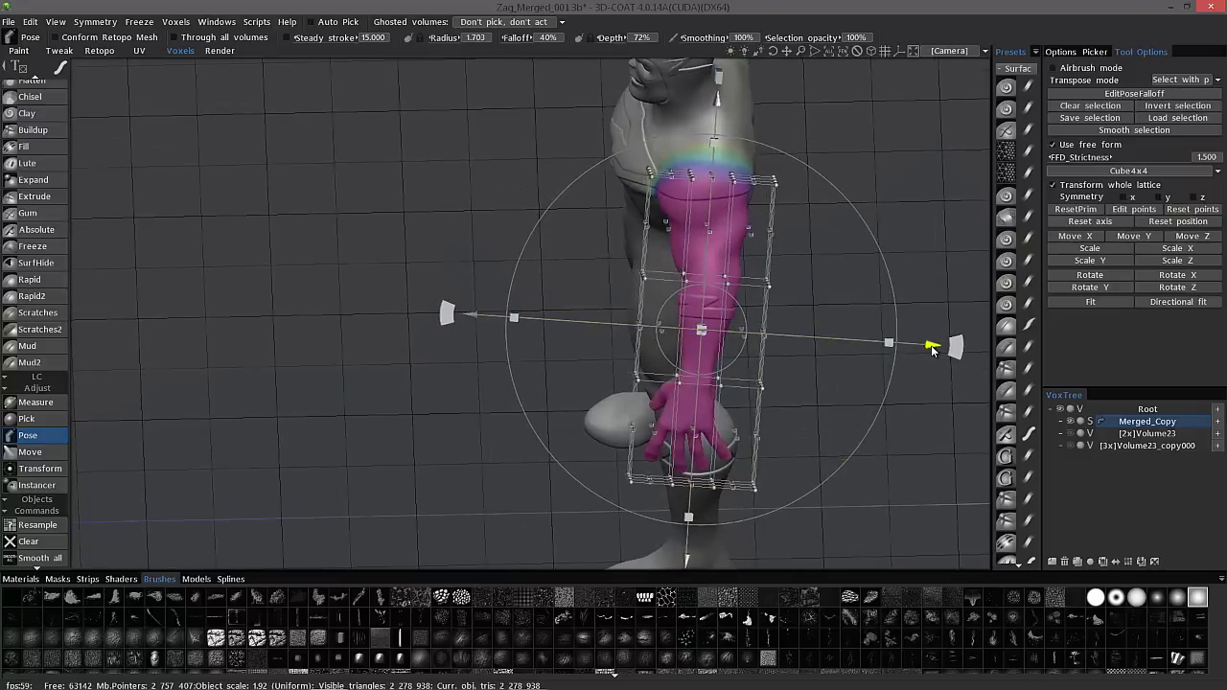
middle_drag(802, 197, 922, 243)
key(KP_2)
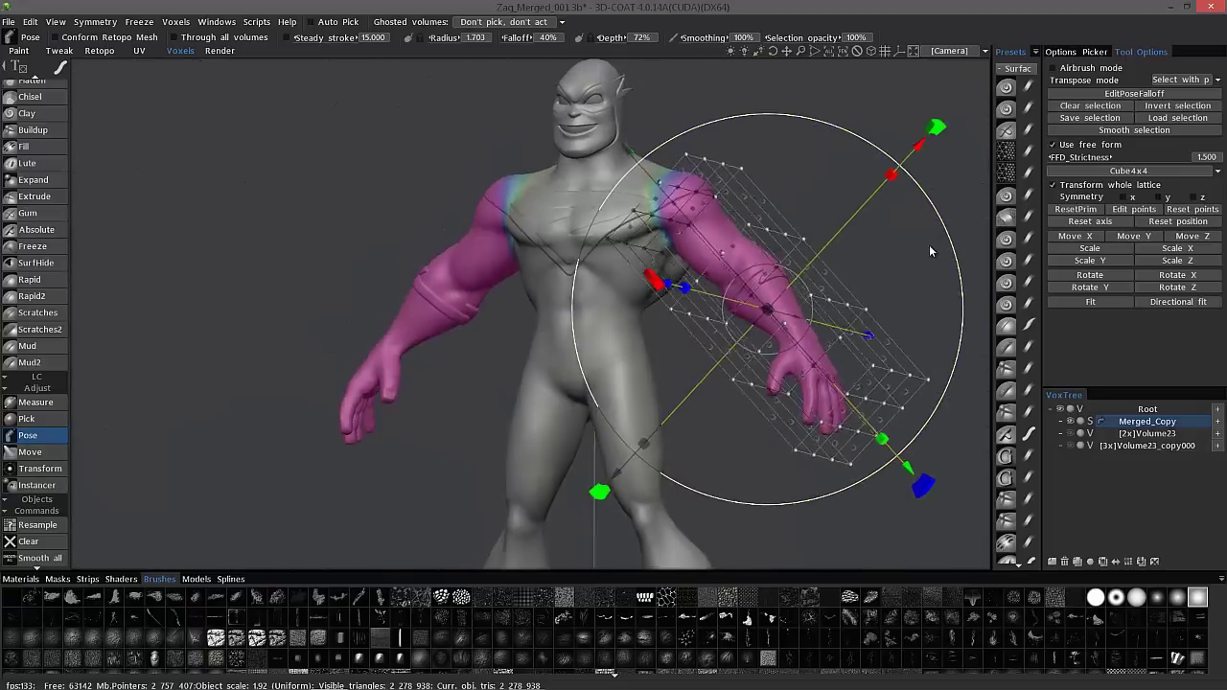
click(1051, 185)
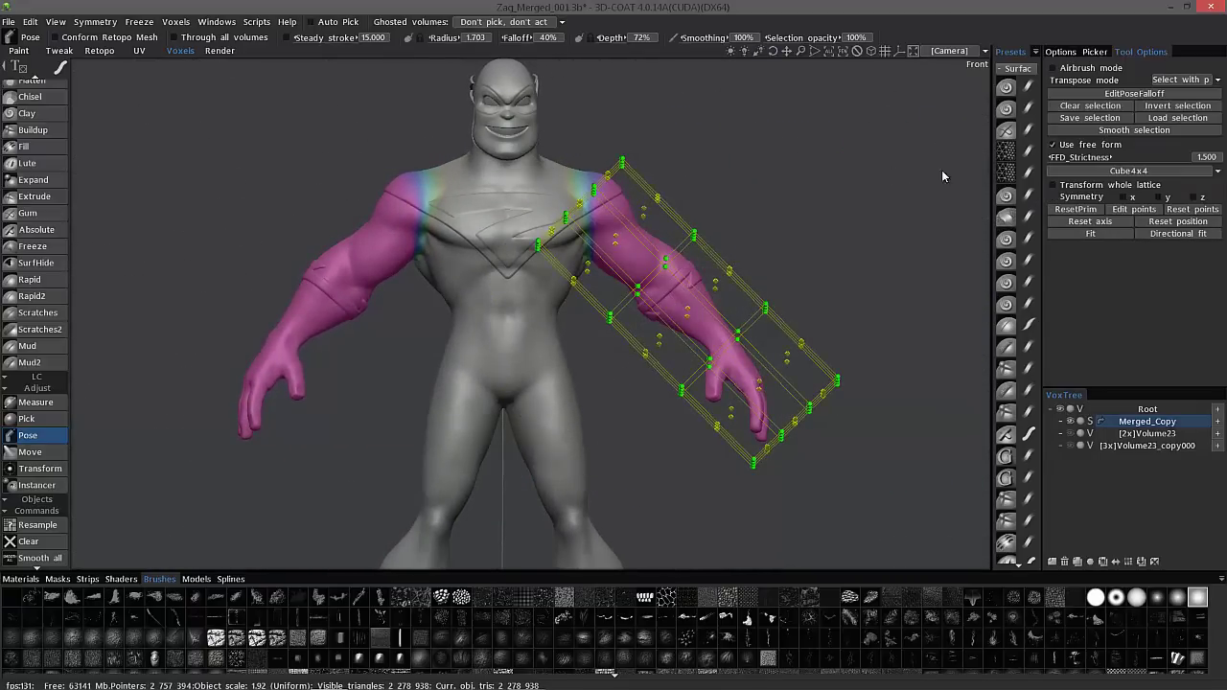
- Select the lattice points around the forearm and hand with a closed freehand outline
mouse_move(943, 187)
middle_down()
mouse_move(949, 217)
mouse_move(822, 216)
middle_up()
key(e)
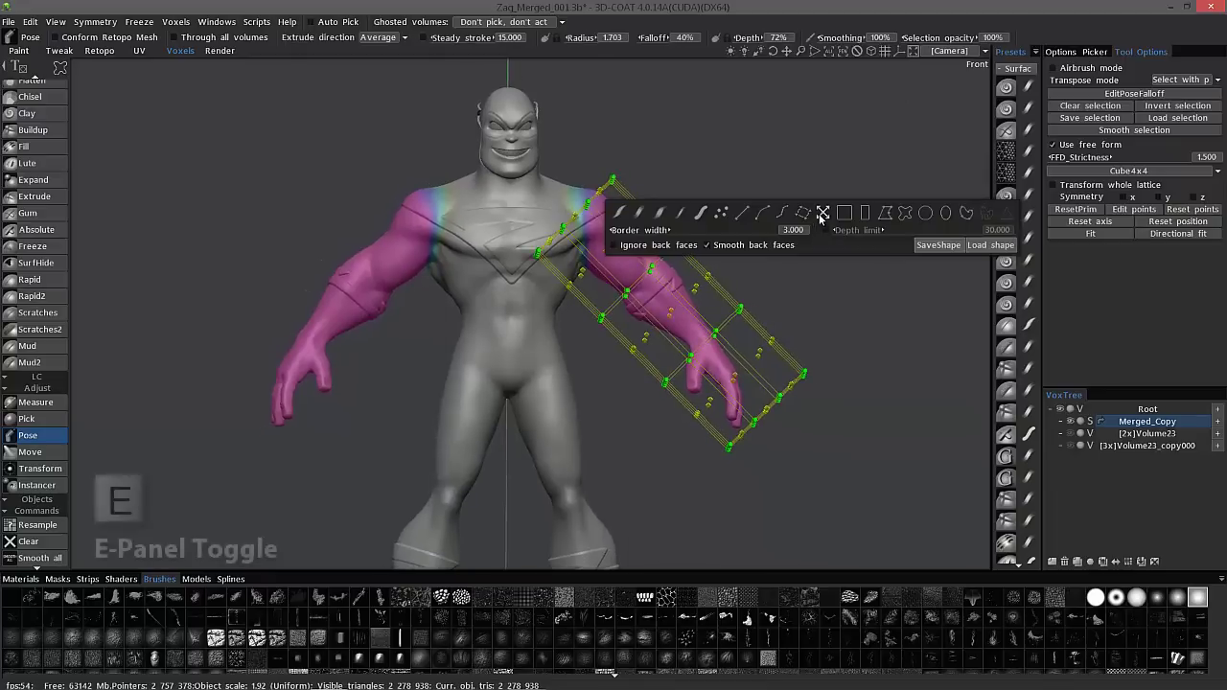
click(902, 216)
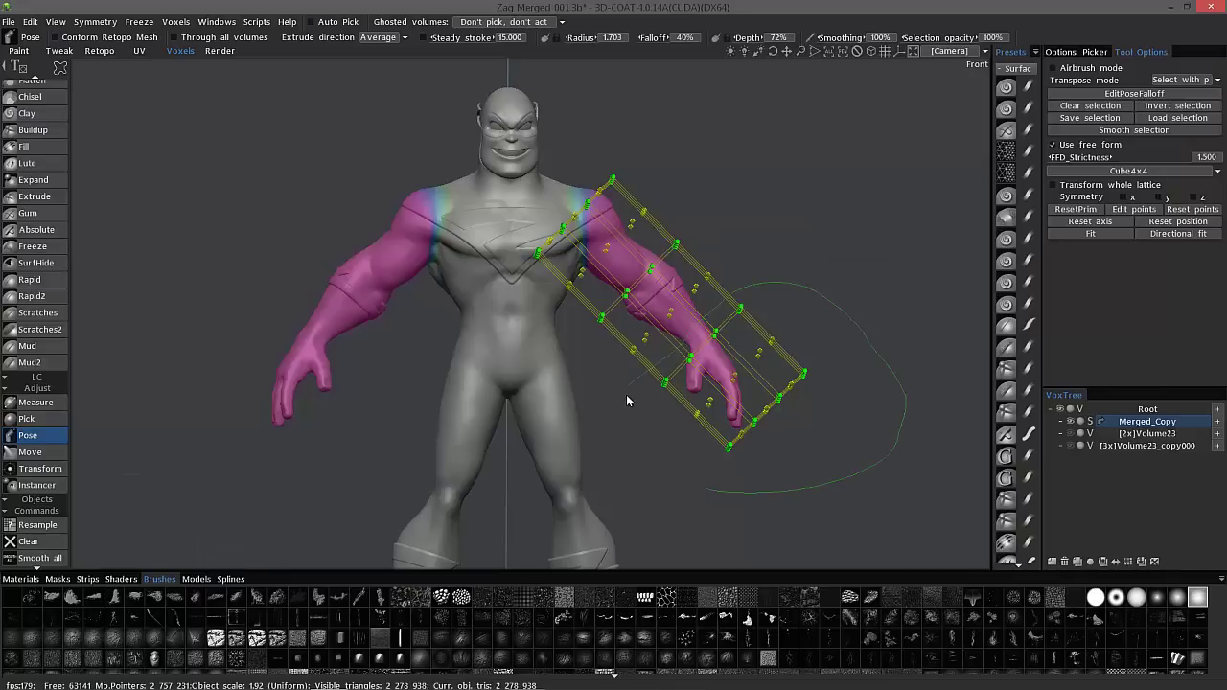
drag(713, 492, 711, 492)
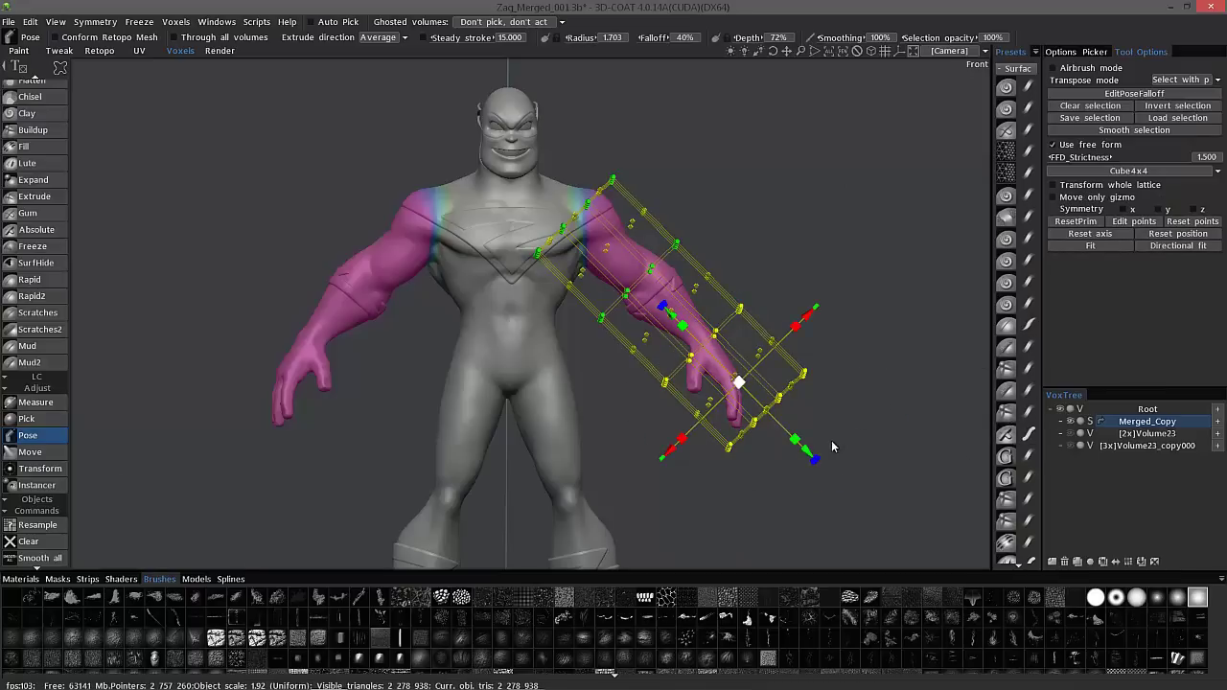
- Move only the gizmo of the selected lattice points up the arm to just above the wrist
click(737, 383)
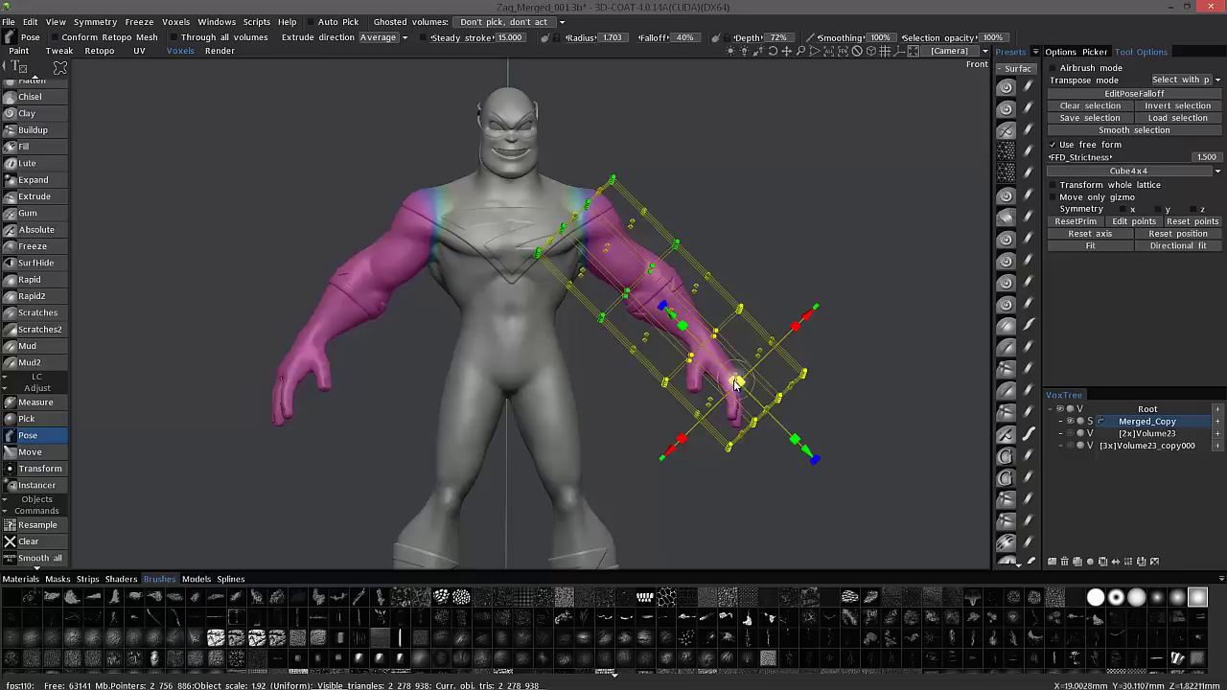
click(738, 384)
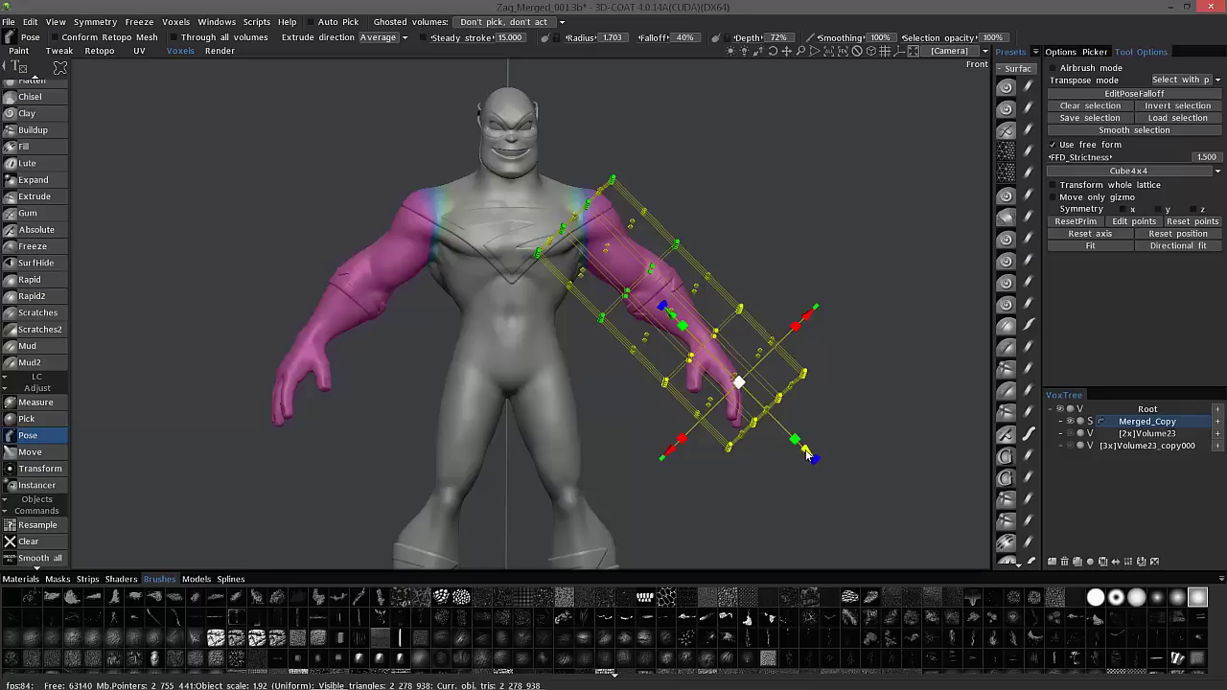
shift+drag(808, 456, 778, 425)
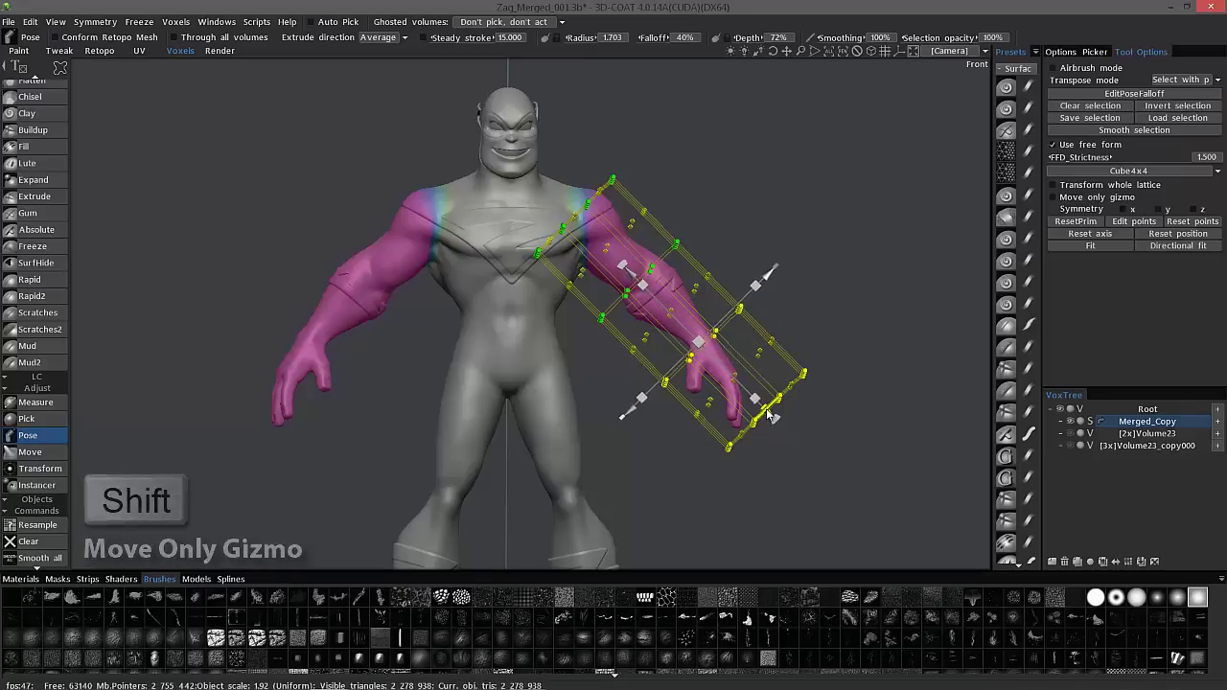
drag(846, 425, 823, 352)
right_drag(822, 352, 797, 278)
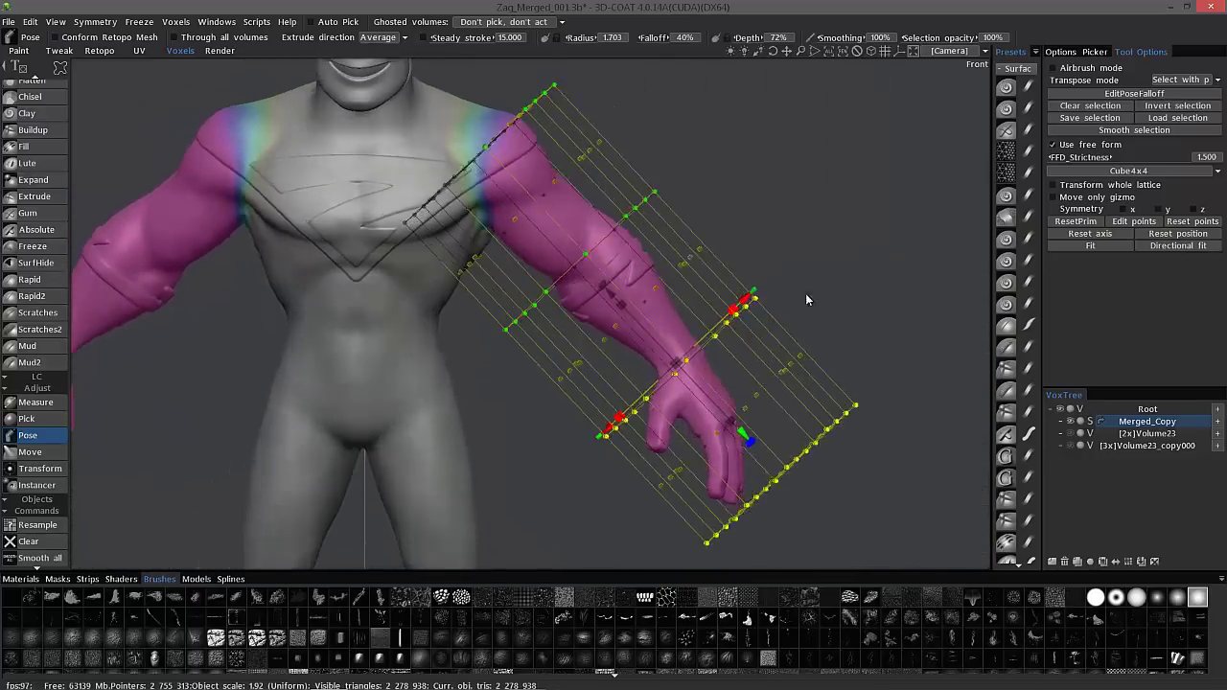
drag(797, 278, 847, 366)
right_drag(847, 366, 806, 264)
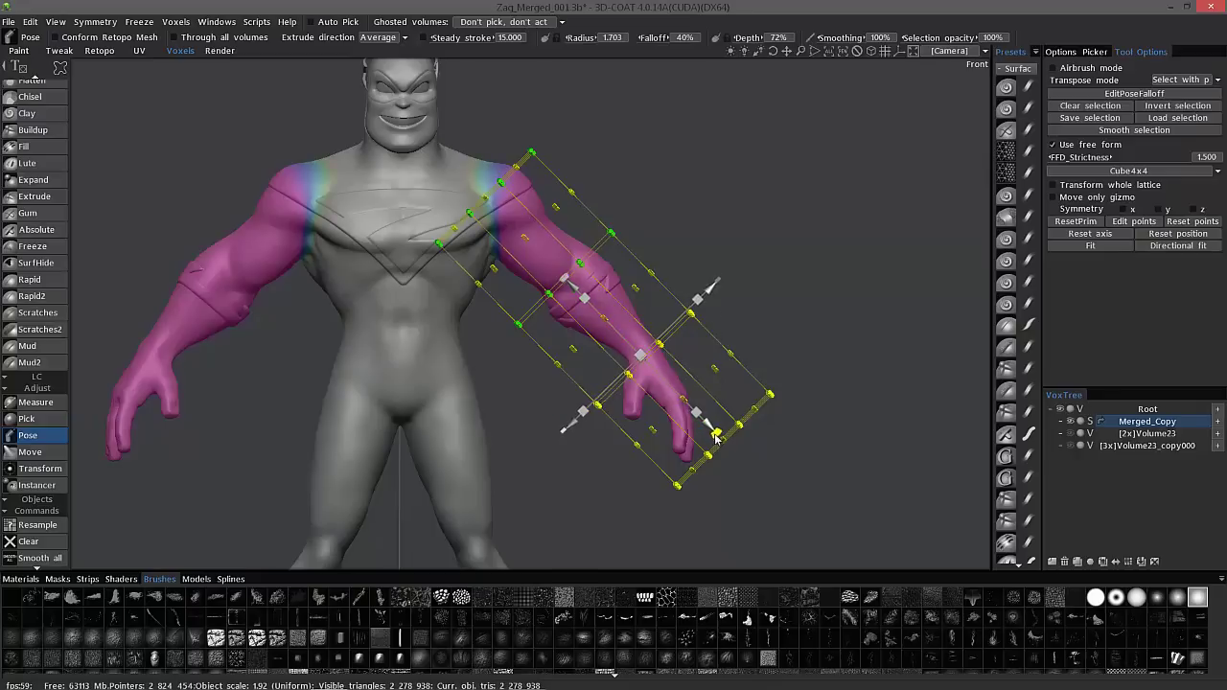
- Set FFD strictness to 0 and rotate the selected forearm and hand lattice points inward about the wrist gizmo
ctrl+drag(718, 436, 712, 440)
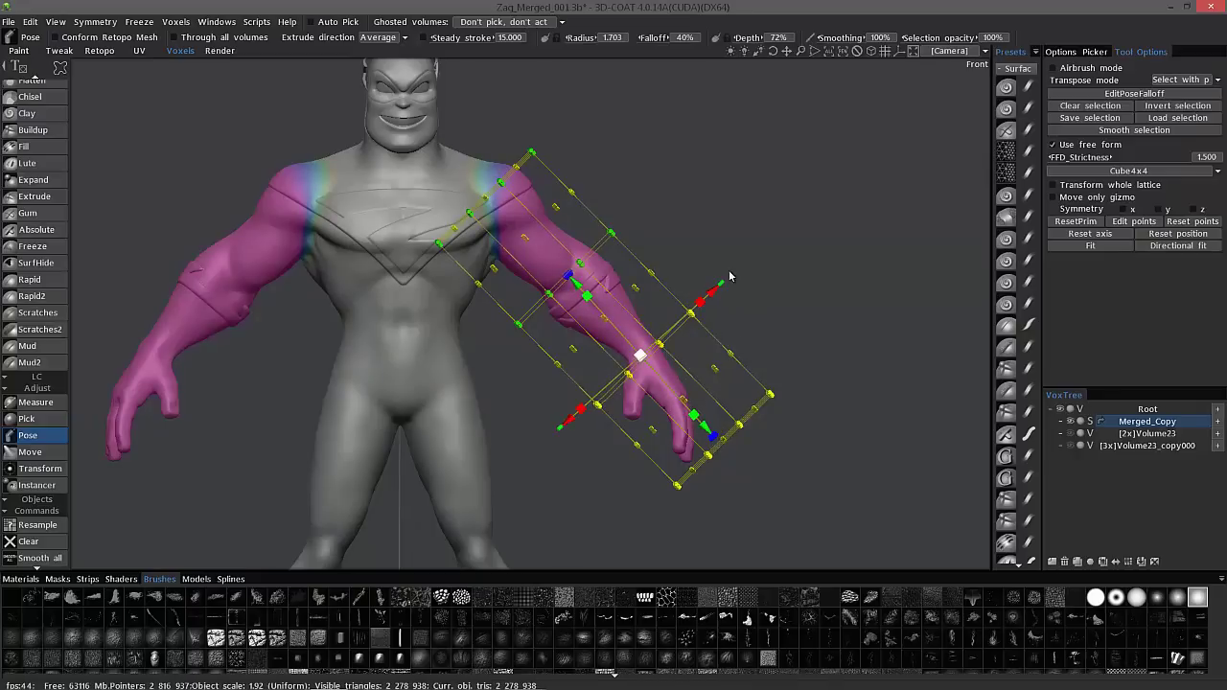
middle_drag(843, 301, 929, 153)
right_drag(929, 154, 1004, 108)
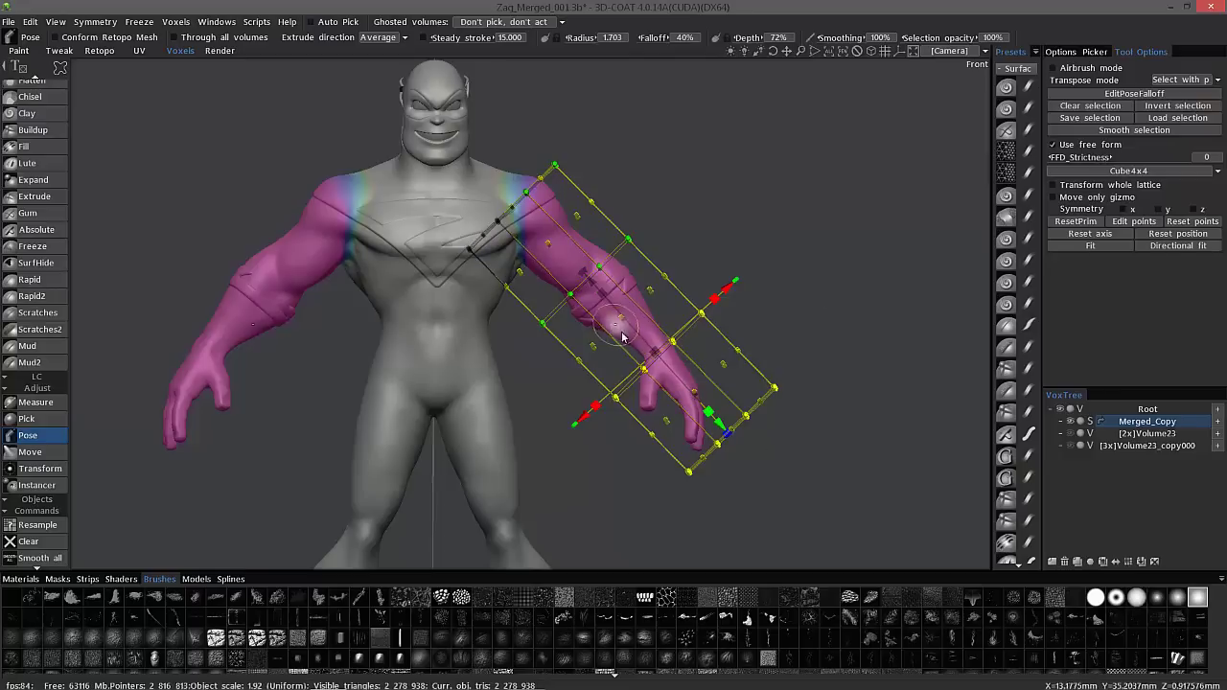
click(656, 352)
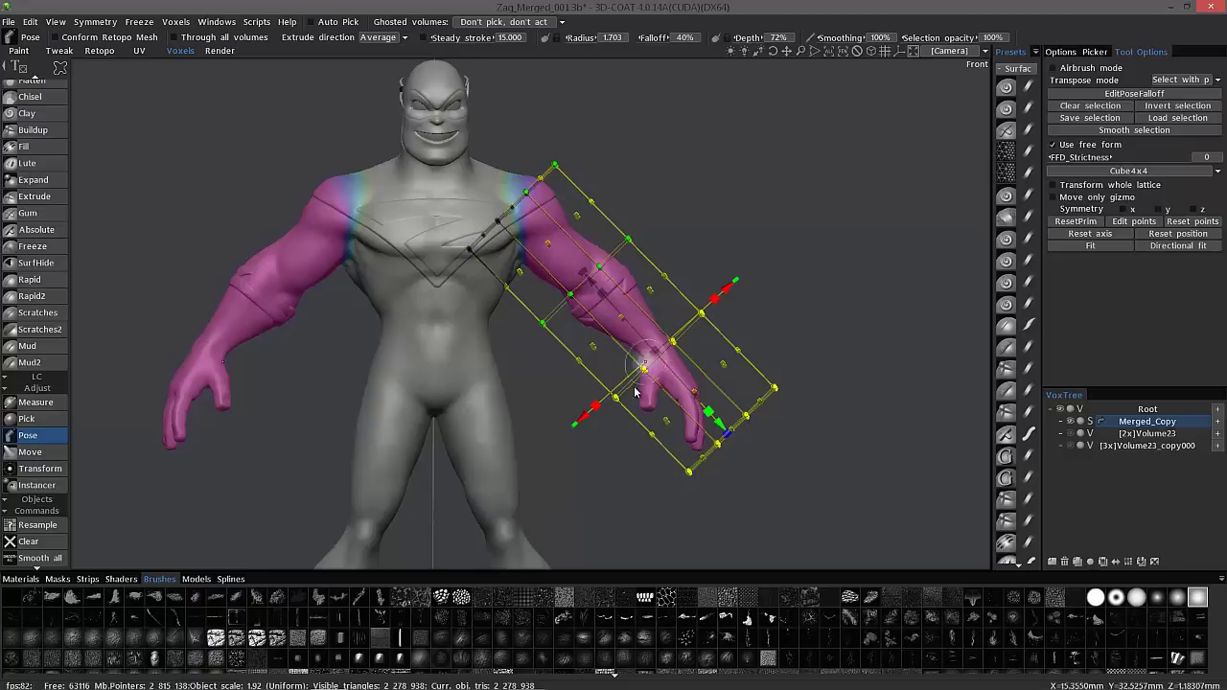
click(656, 360)
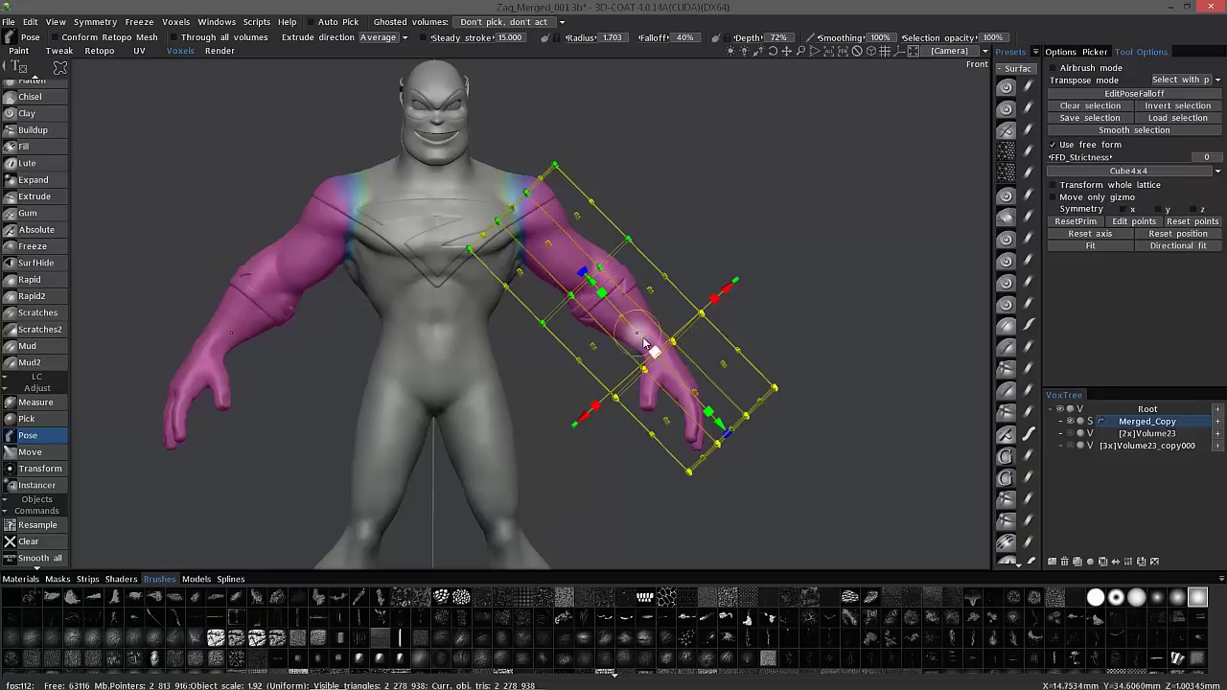
drag(655, 351, 591, 270)
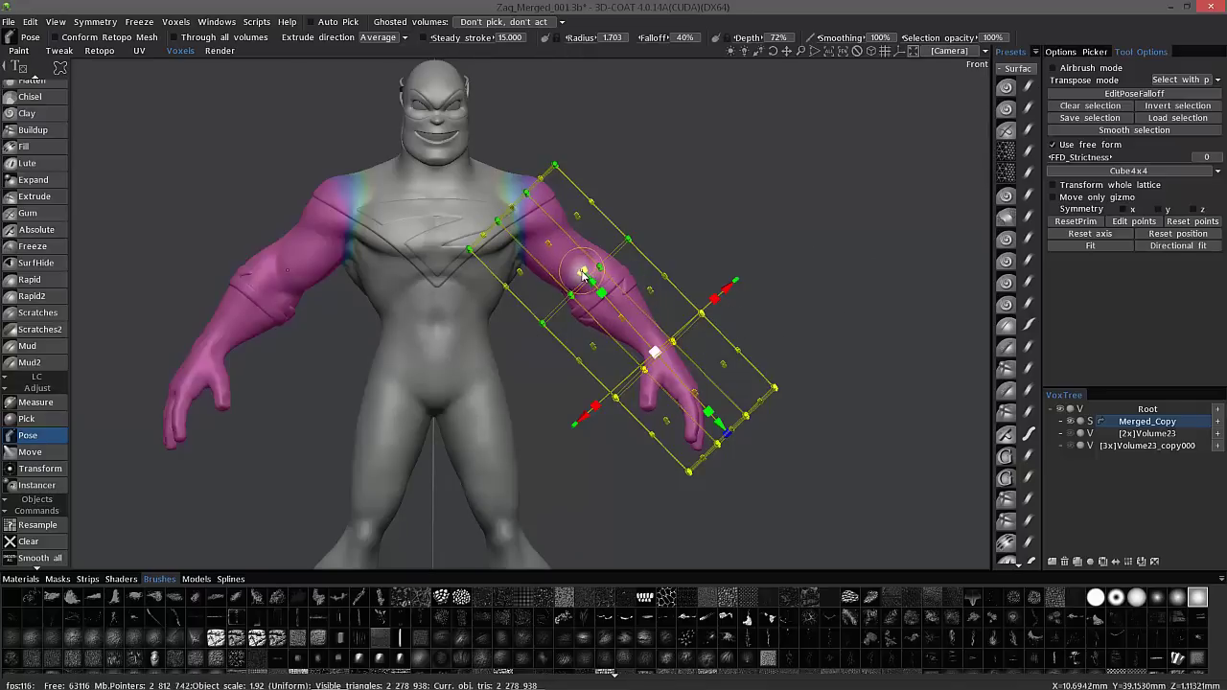
drag(591, 272, 613, 266)
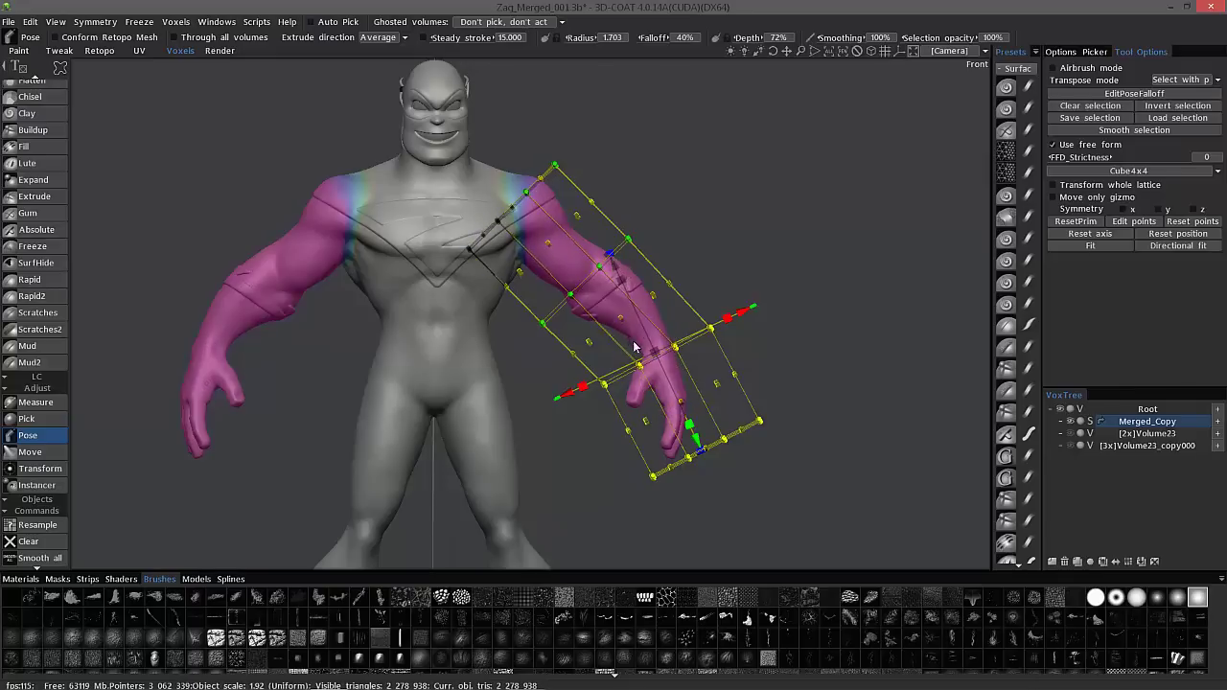
click(654, 351)
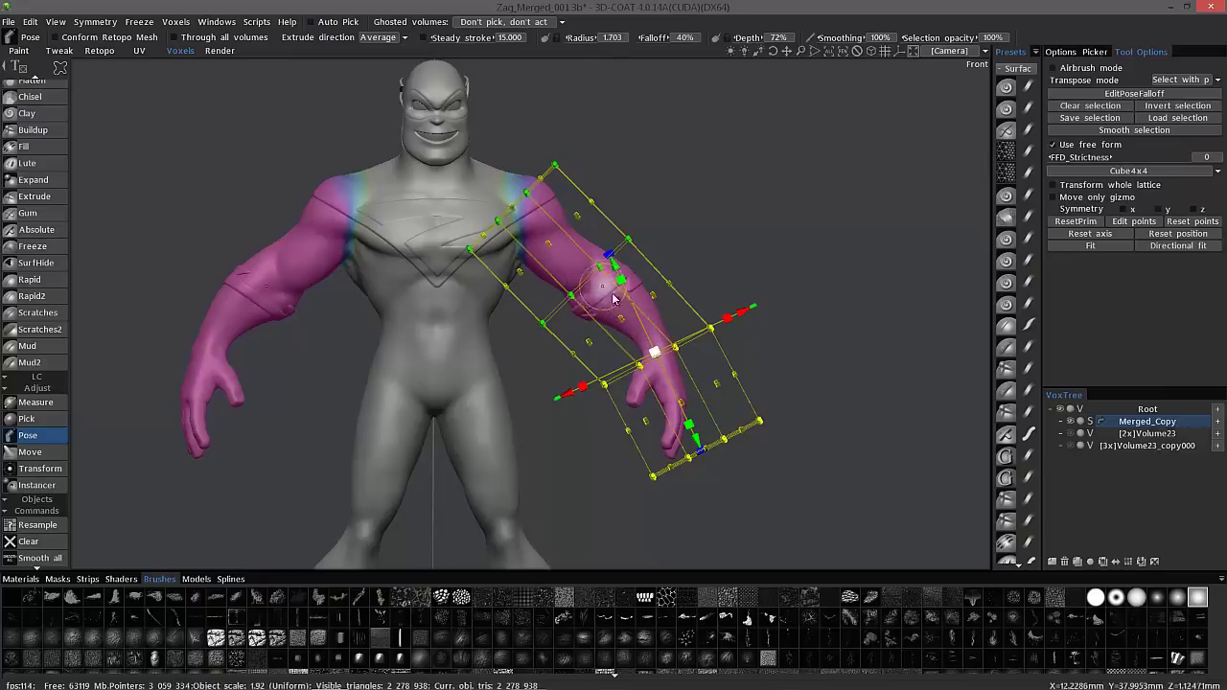
- Try the same inward forearm rotation with FFD strictness at 1.000, and undo it
drag(593, 285, 661, 323)
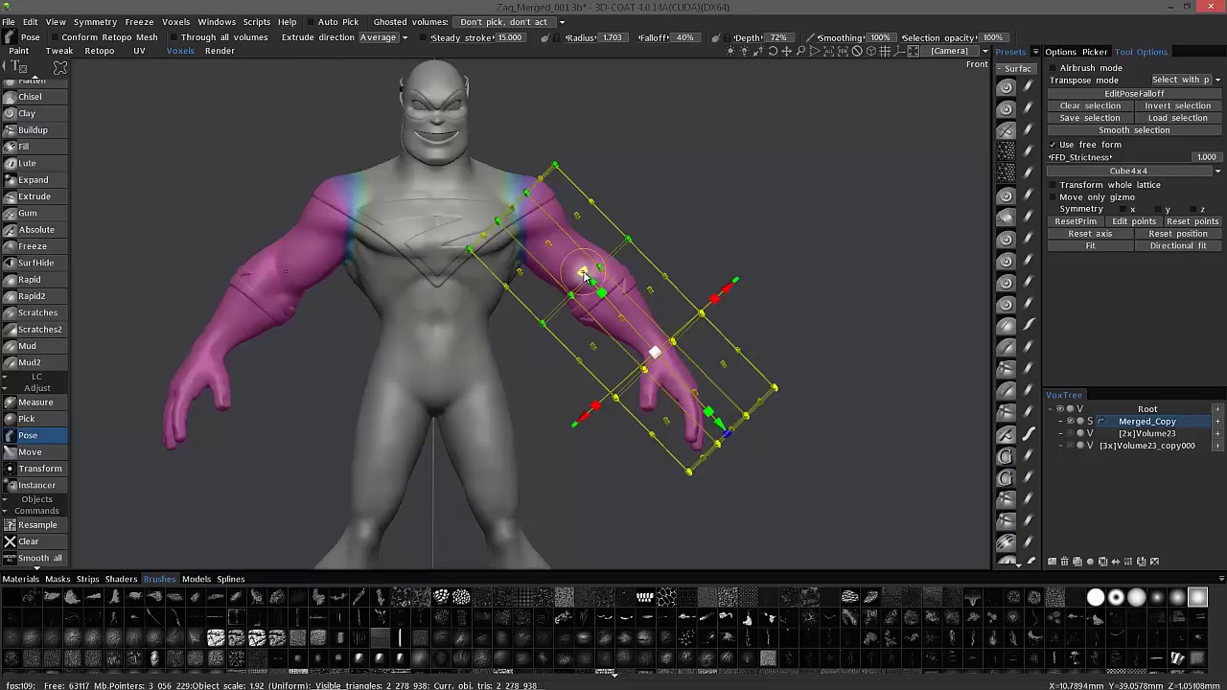
drag(583, 276, 607, 269)
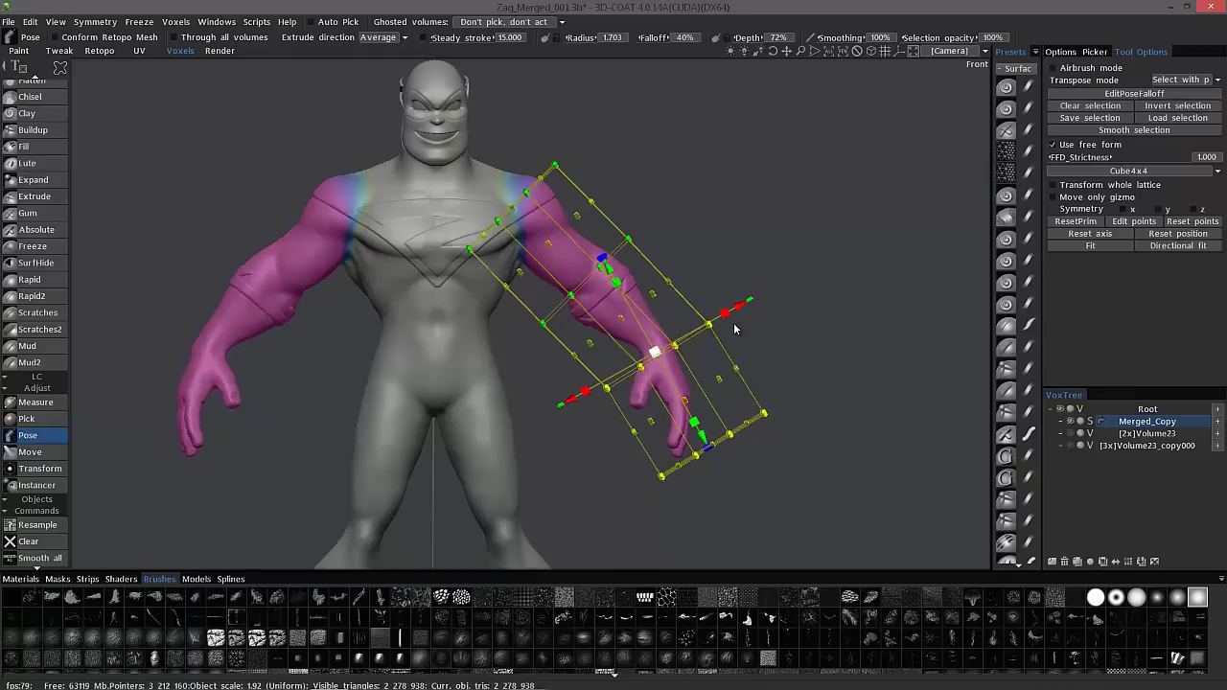
key(ctrl+z)
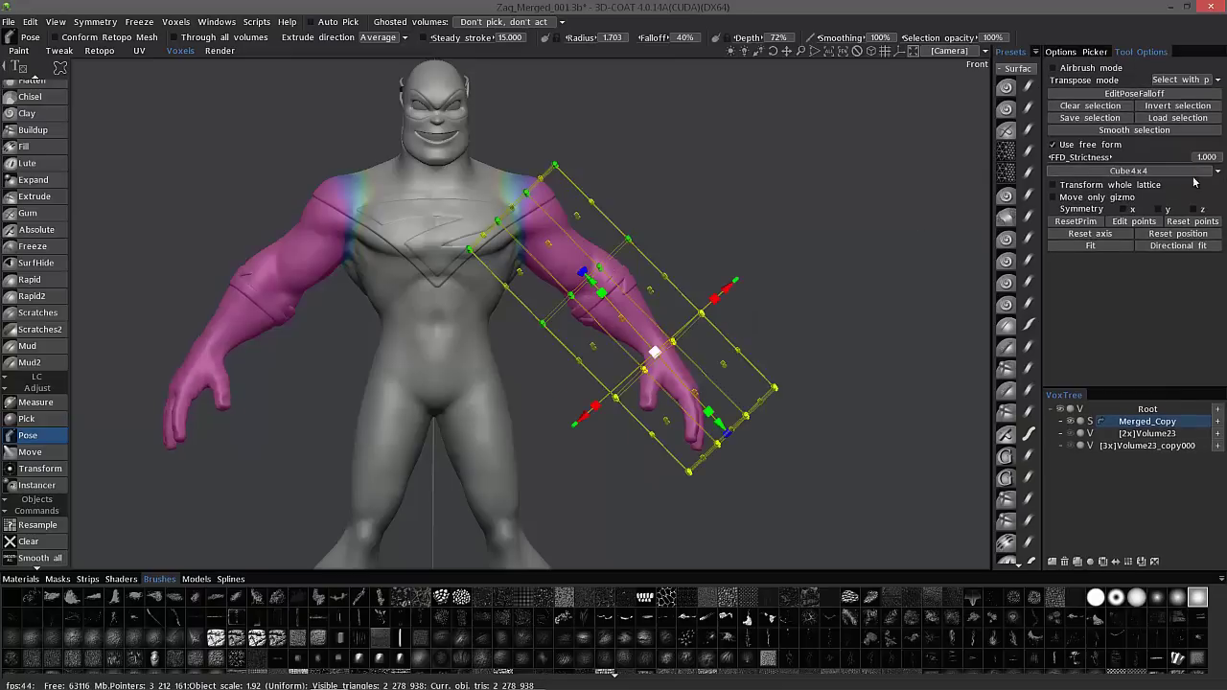
- Set FFD strictness to 1.500 and rotate the selected forearm and hand lattice points slightly inward
click(1206, 159)
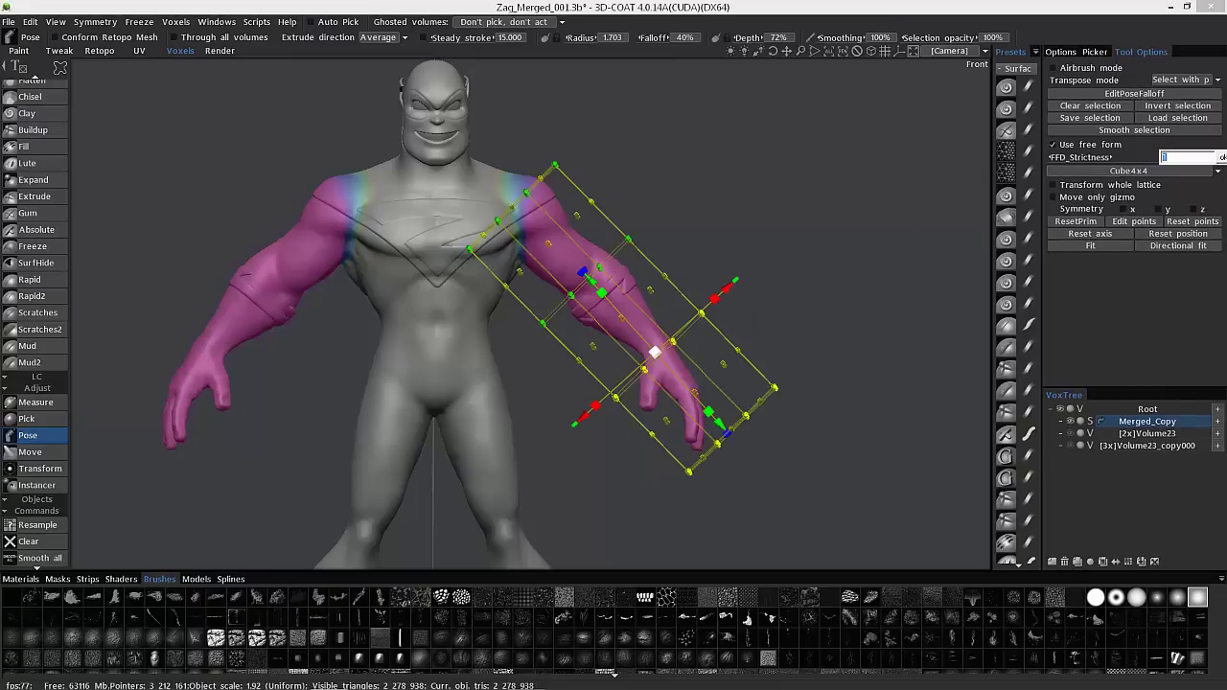
key(Return)
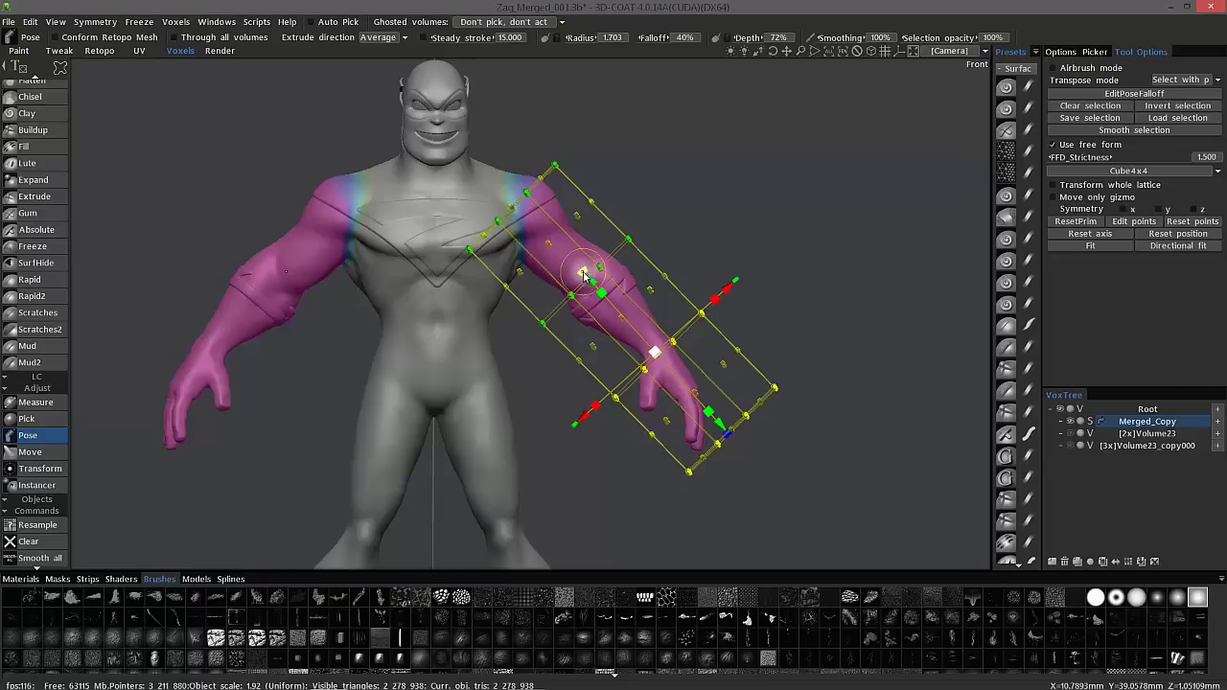
drag(586, 275, 594, 271)
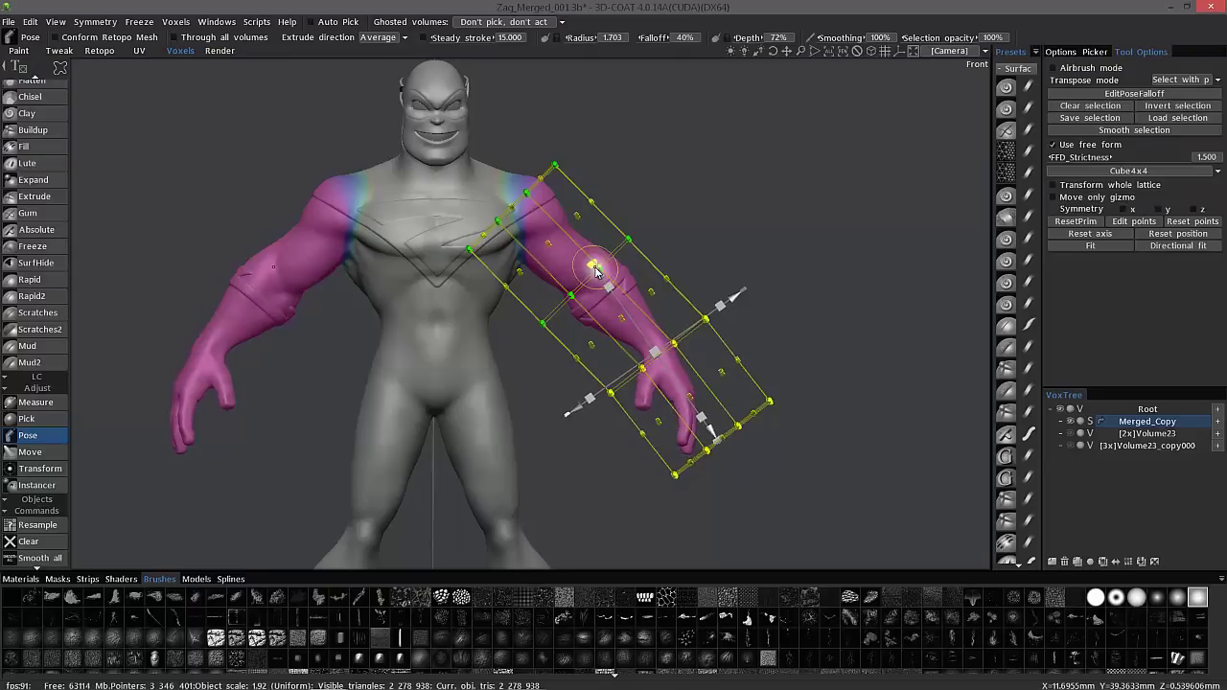
- Twist the selected forearm and hand lattice points around the arm's long axis
drag(690, 230, 621, 226)
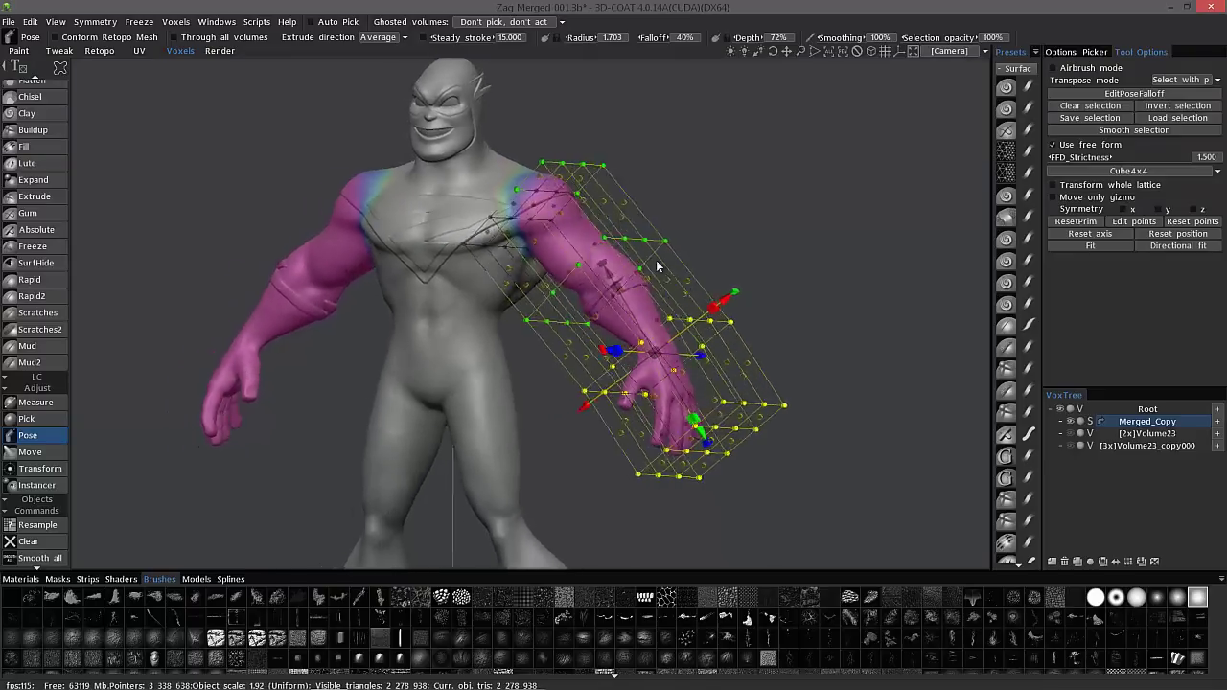
middle_drag(621, 225, 644, 130)
drag(632, 124, 658, 127)
middle_drag(684, 123, 841, 266)
middle_drag(868, 327, 734, 268)
drag(750, 256, 758, 263)
middle_drag(748, 168, 924, 213)
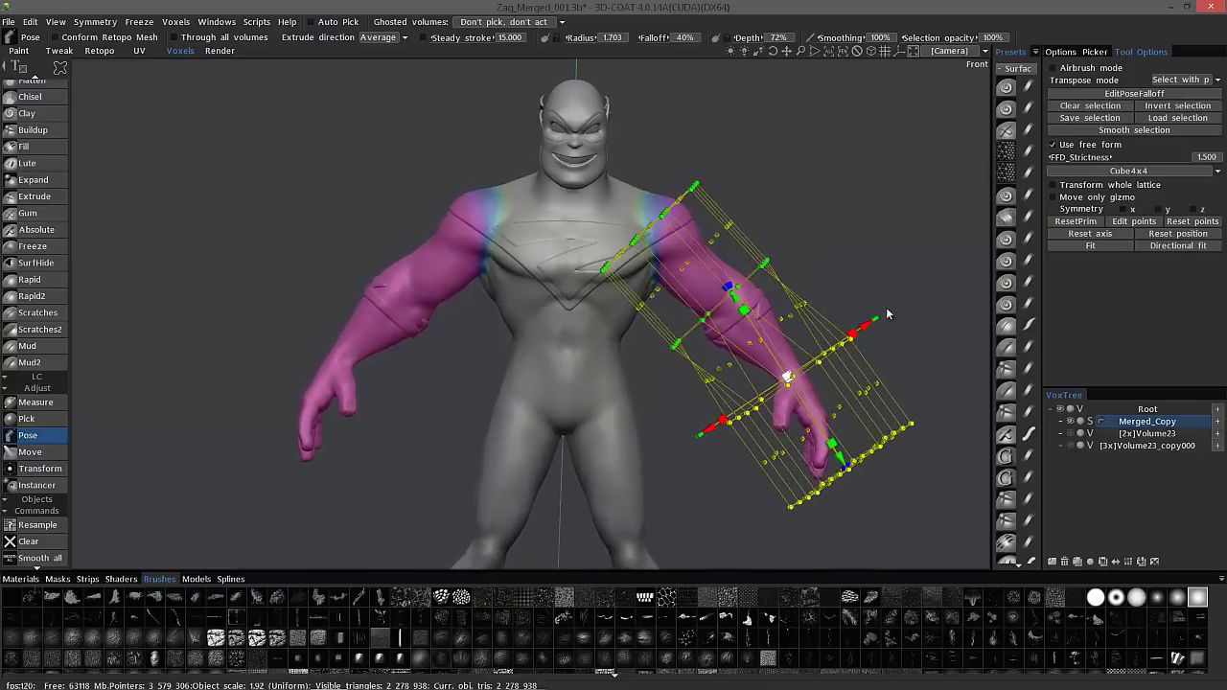
middle_drag(879, 320, 856, 300)
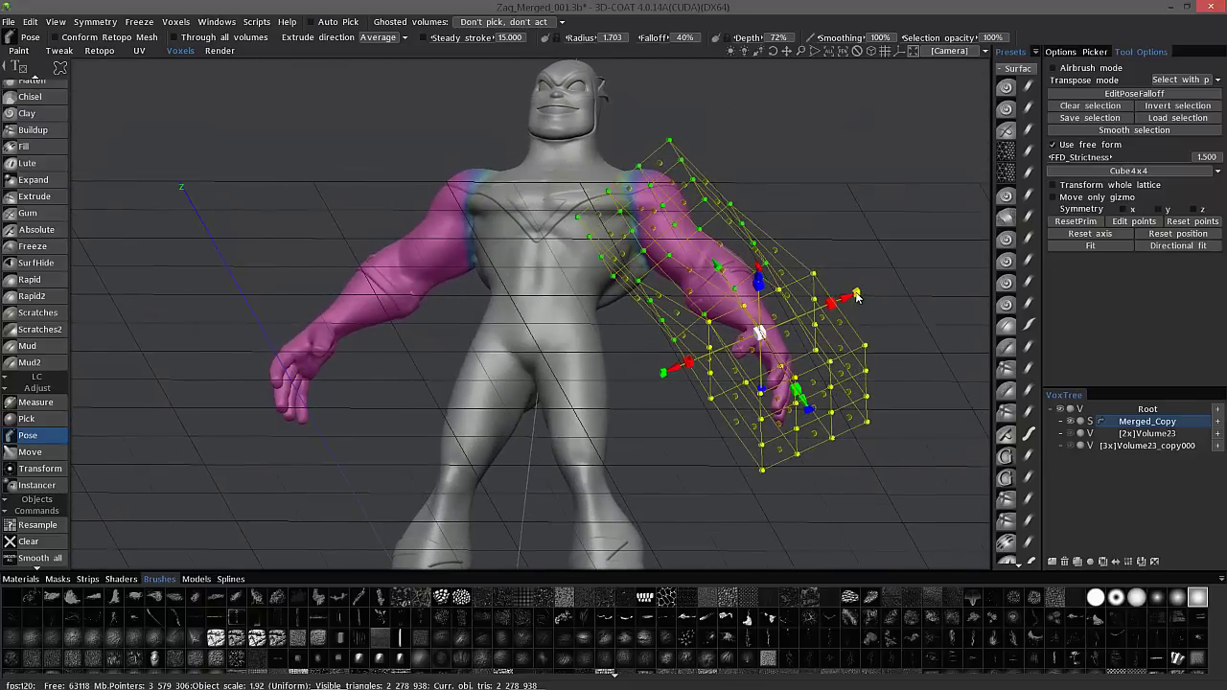
drag(858, 298, 872, 311)
middle_drag(872, 311, 870, 293)
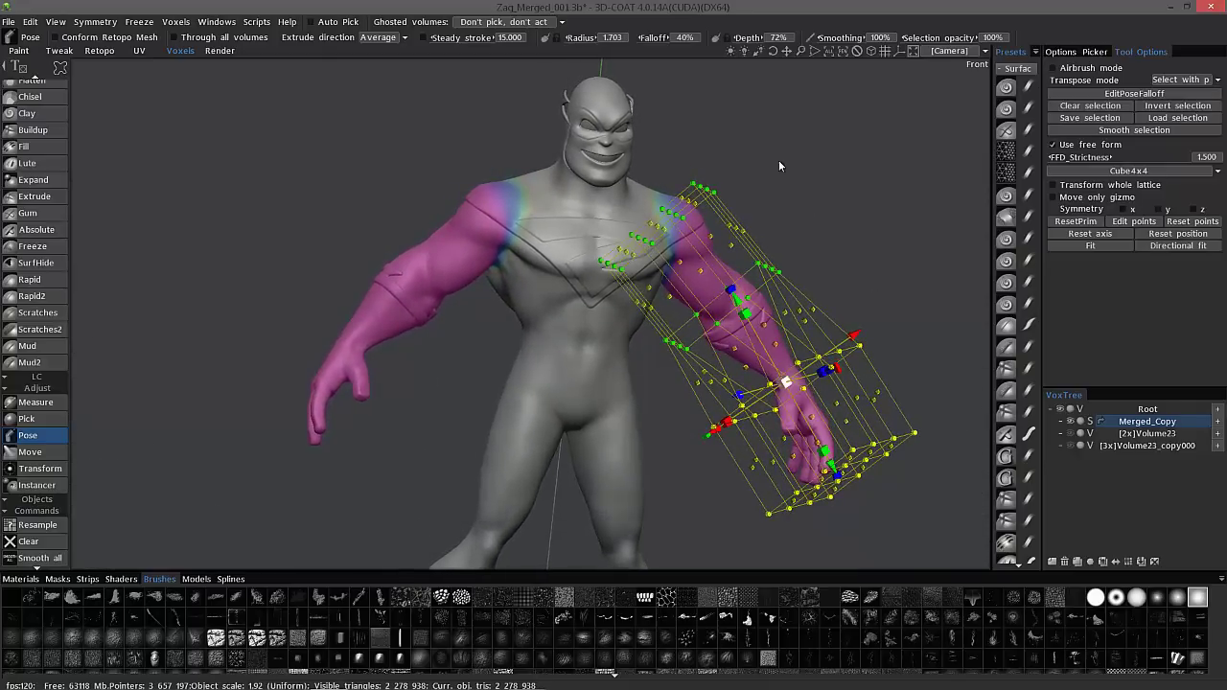
- Select all lattice points below the shoulder row with a closed freehand outline
middle_drag(817, 184, 755, 279)
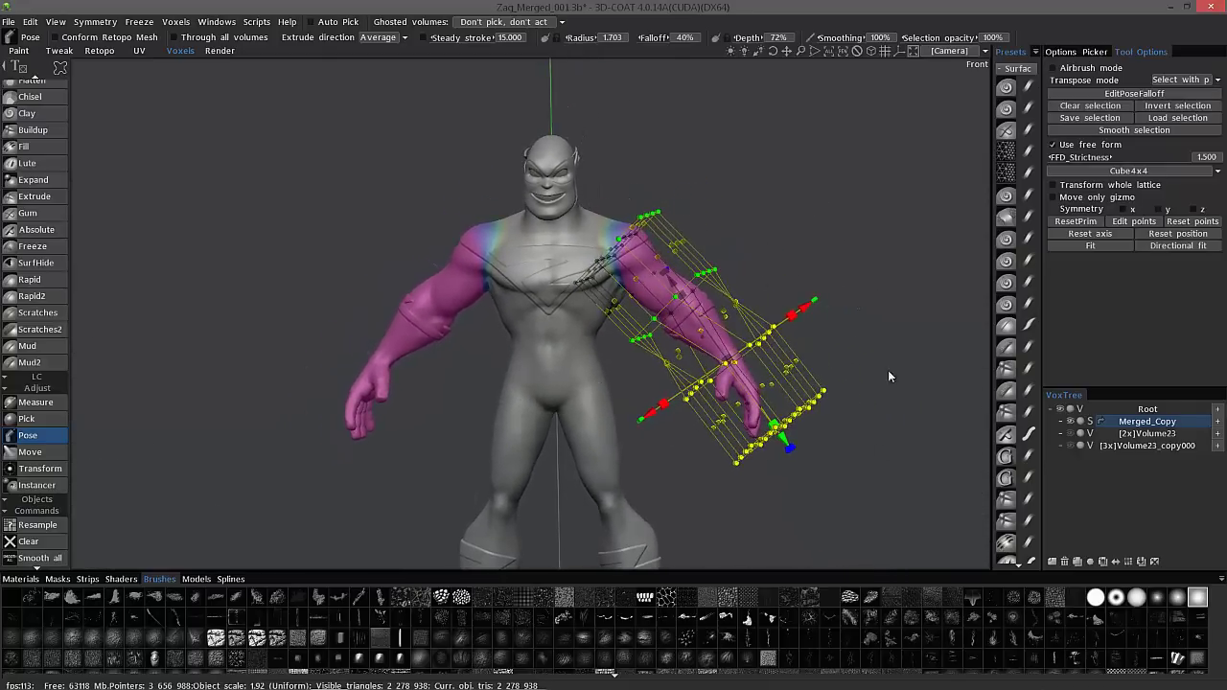
click(751, 488)
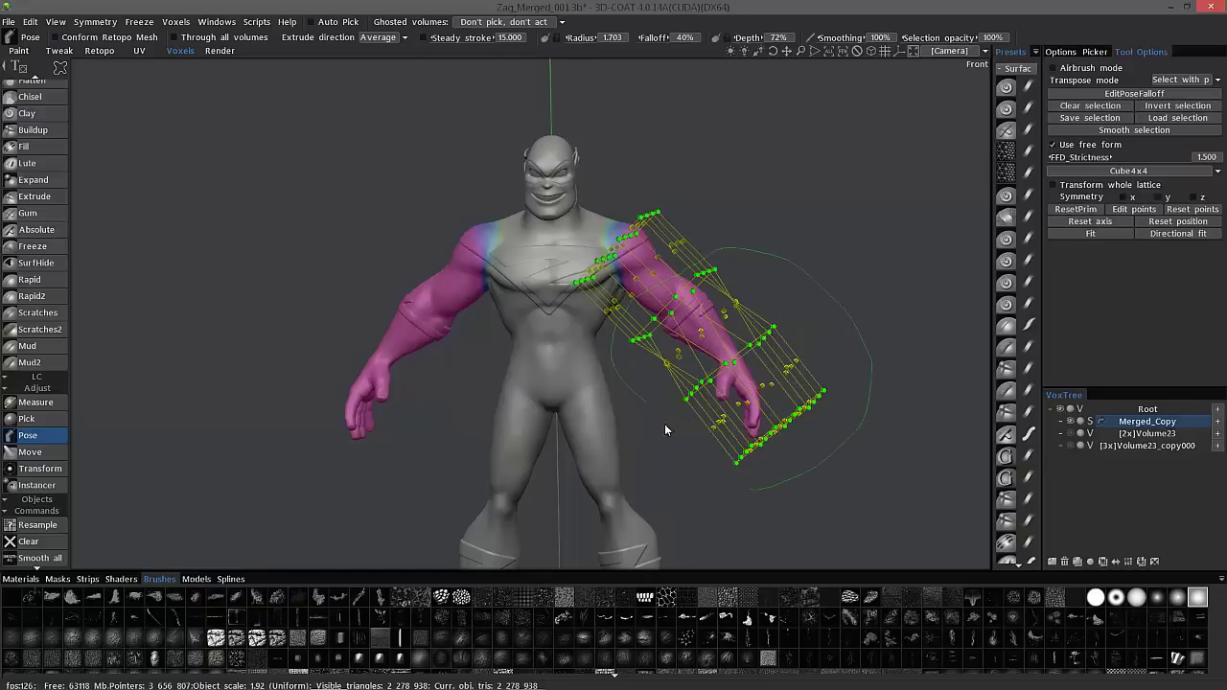
drag(779, 493, 780, 493)
mouse_move(966, 288)
middle_down()
mouse_move(897, 310)
mouse_move(701, 315)
mouse_move(680, 301)
mouse_move(794, 439)
middle_up()
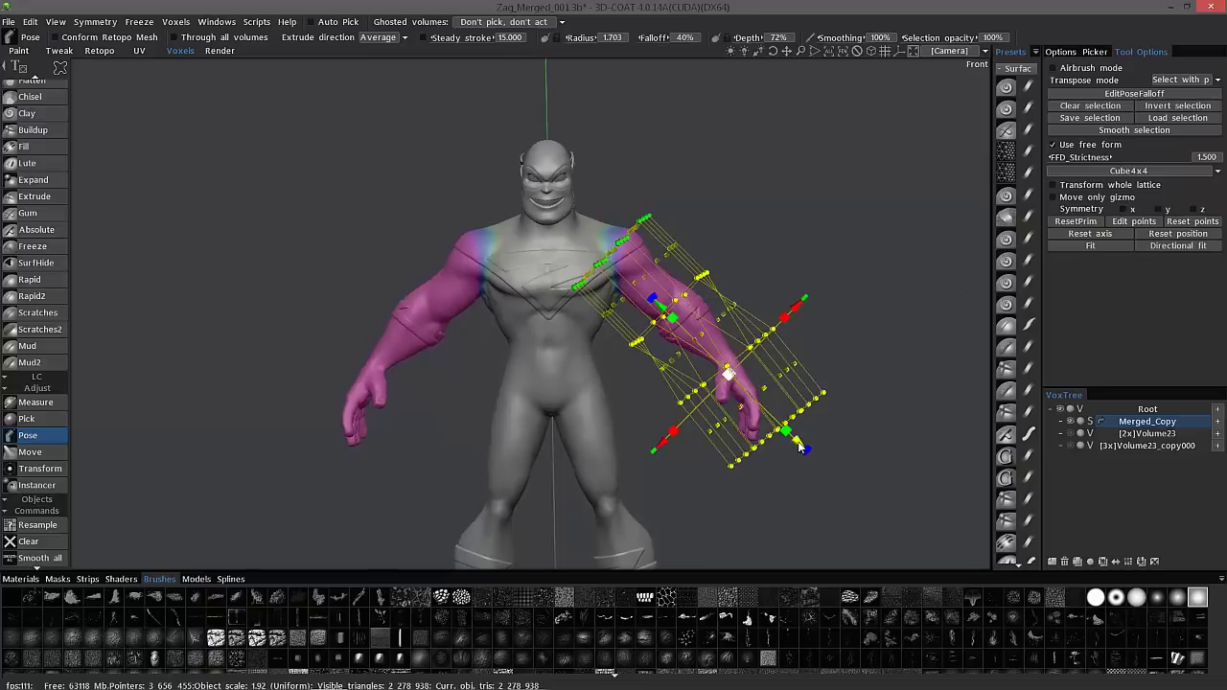
- Move only the gizmo of the selected lattice points up the arm to the lattice row near the elbow
drag(799, 444, 744, 372)
middle_drag(664, 259, 758, 372)
drag(757, 372, 782, 372)
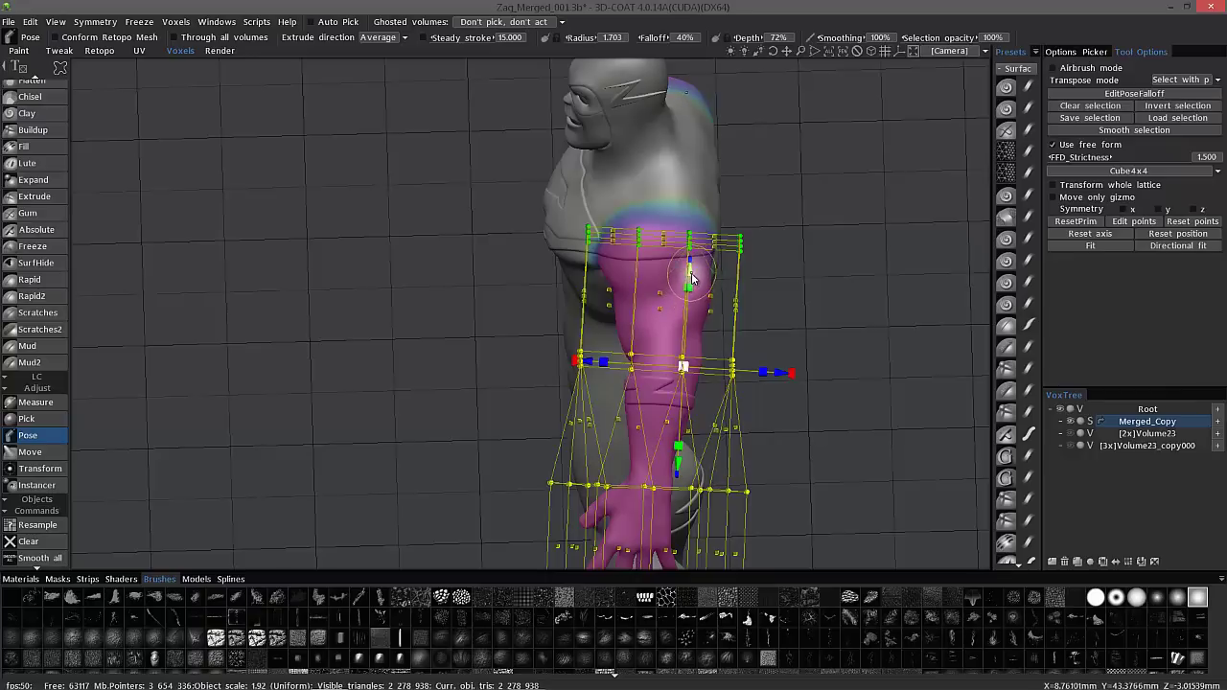
- Try rotating the selected arm points forward in the side view with FFD strictness at 0, and undo it
drag(692, 278, 694, 273)
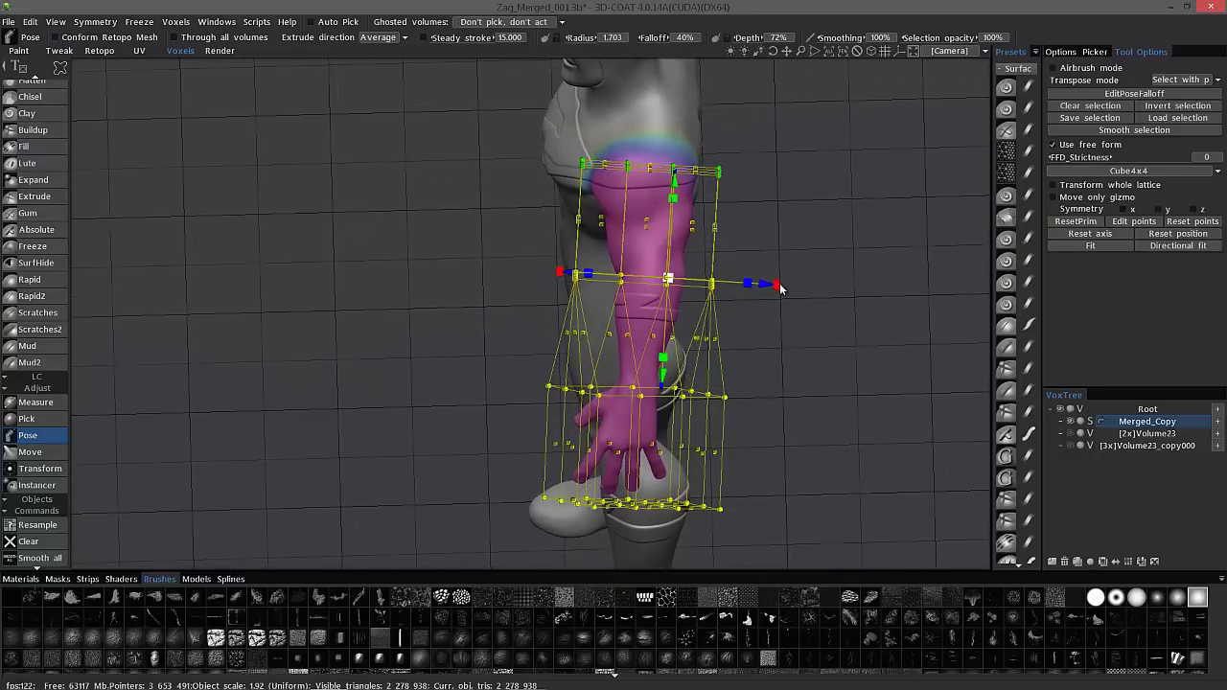
drag(778, 288, 746, 310)
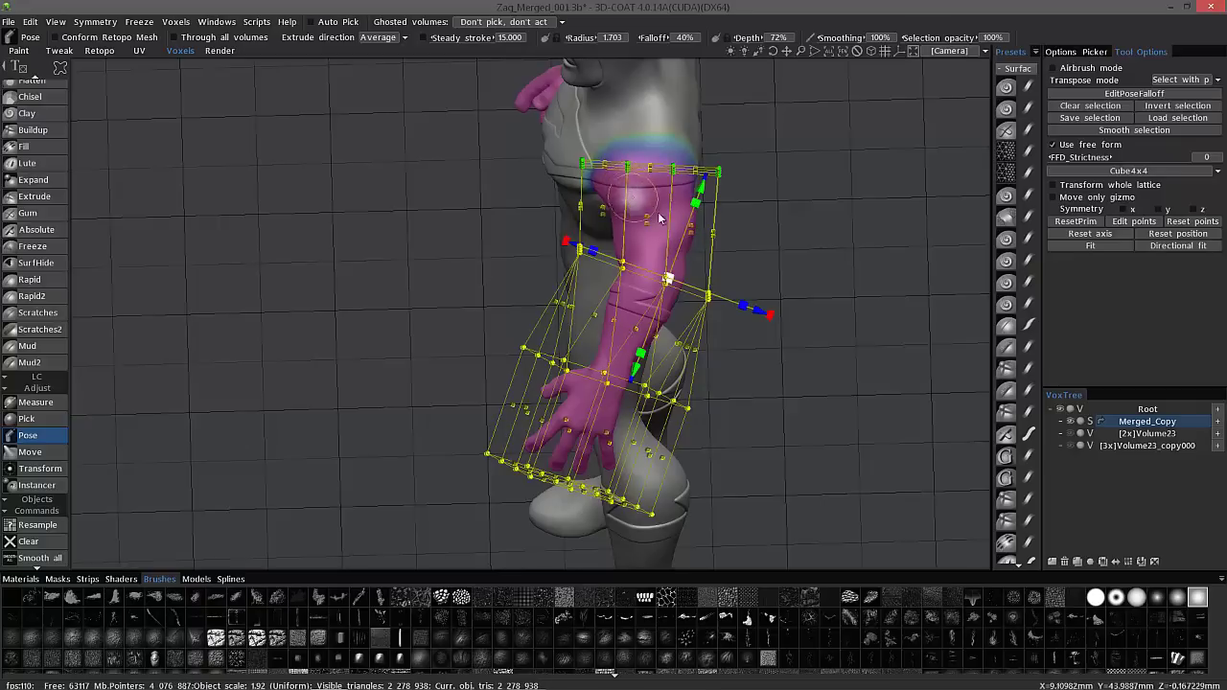
key(ctrl+z)
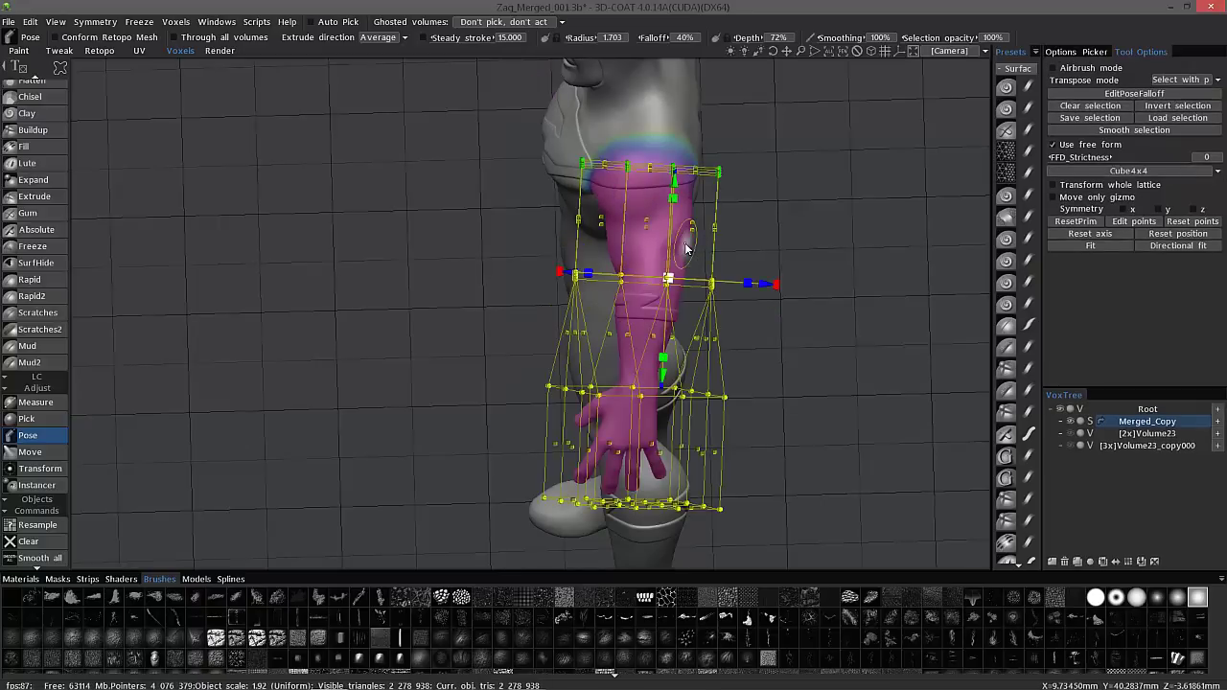
- Set FFD strictness to 1.200 and rotate the selected arm points forward in the side view
click(1219, 160)
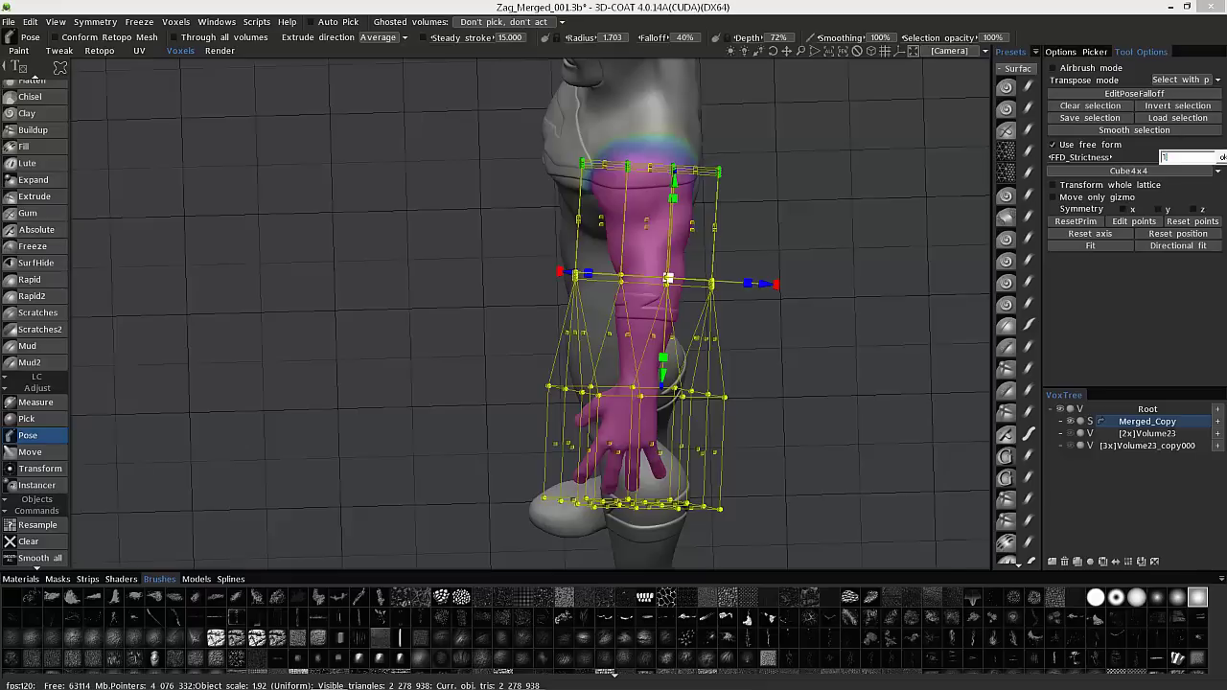
key(Return)
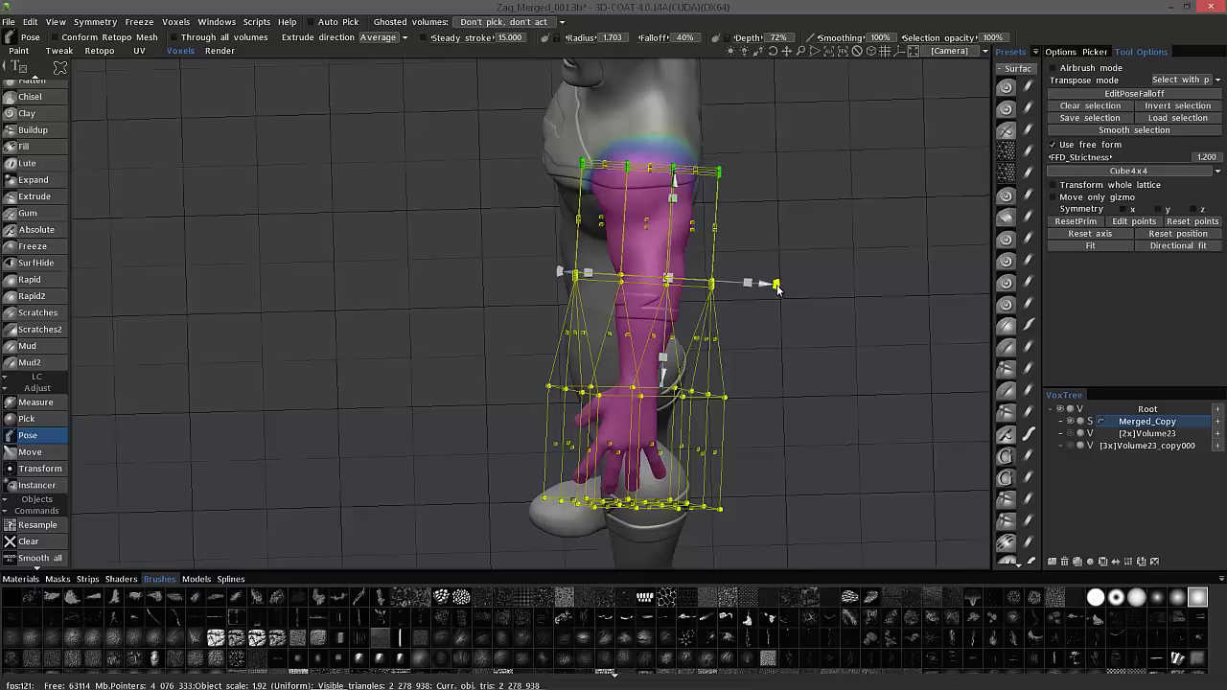
drag(777, 286, 744, 311)
- Rotate the selected arm lattice points slightly outward, away from the body, as seen from the front
drag(794, 230, 940, 276)
drag(813, 174, 807, 196)
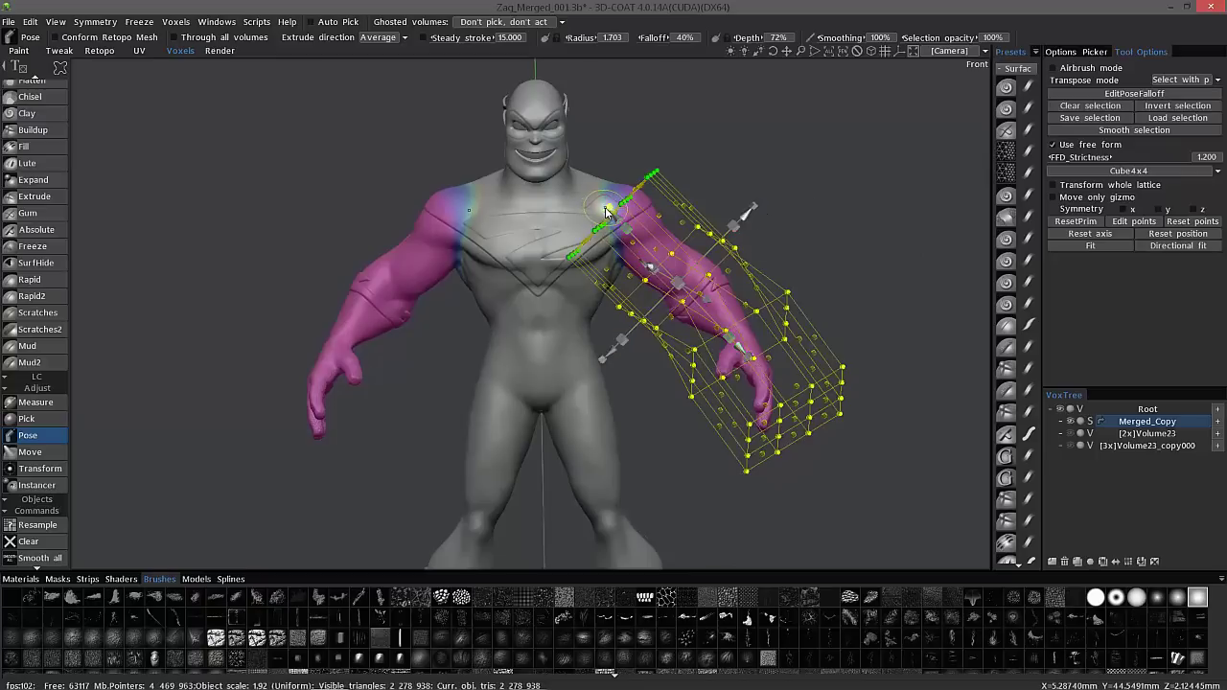
drag(599, 209, 600, 216)
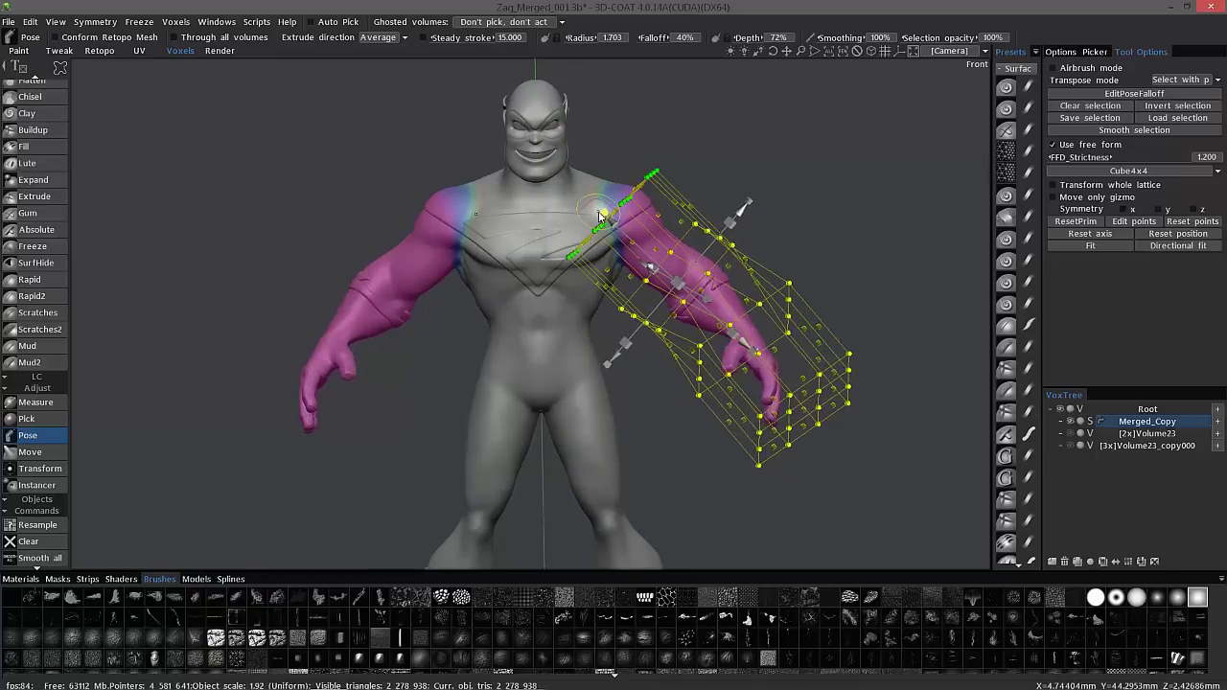
drag(757, 122, 765, 105)
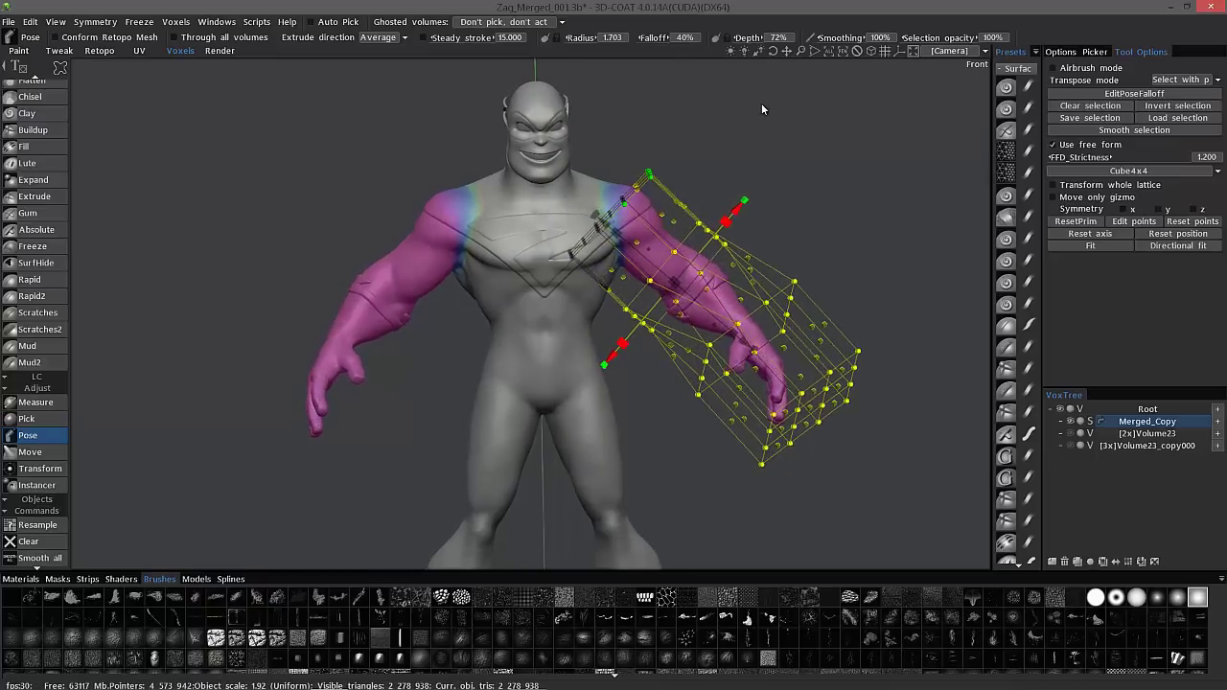
drag(791, 181, 1032, 173)
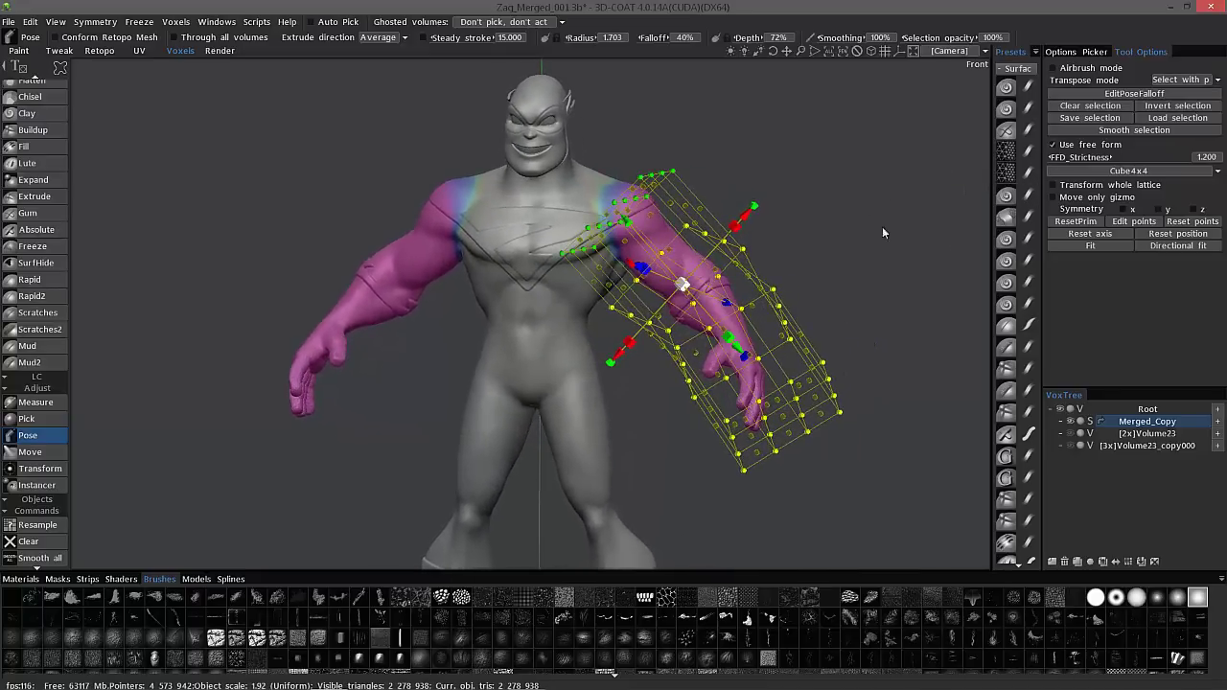
- Turn off free-form deformation, clear the arm selection and check the whole figure from the front
click(1053, 144)
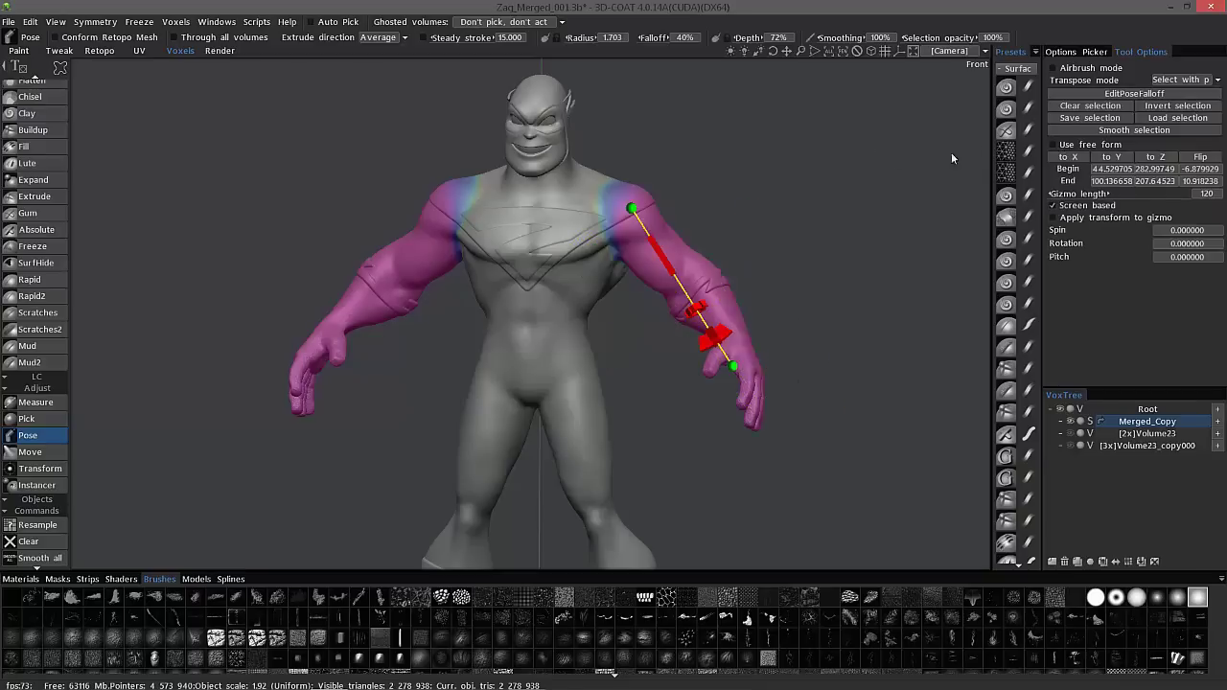
click(1086, 108)
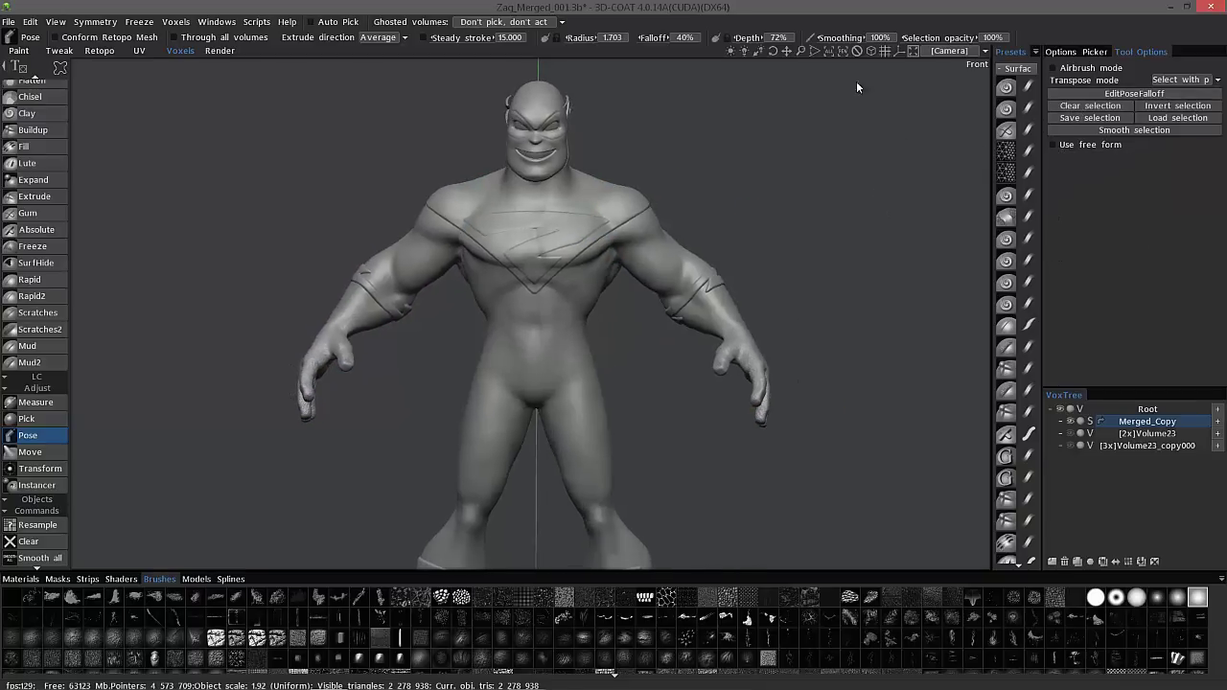
right_drag(977, 161, 955, 181)
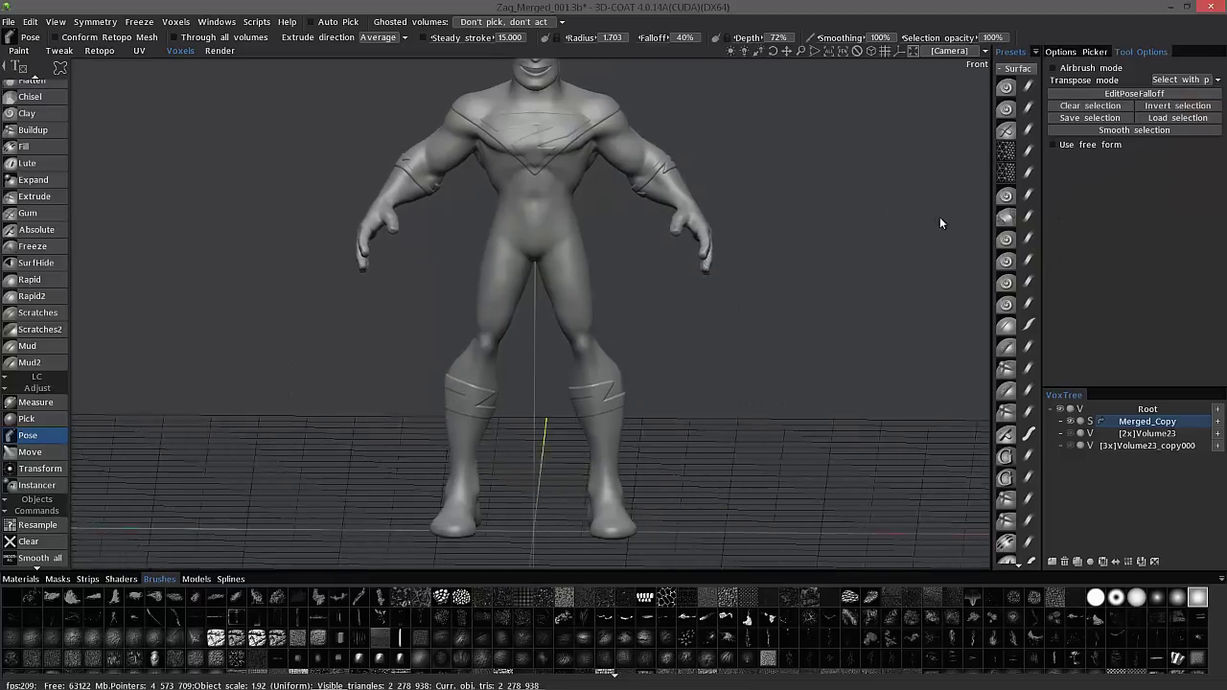
middle_drag(941, 223, 950, 236)
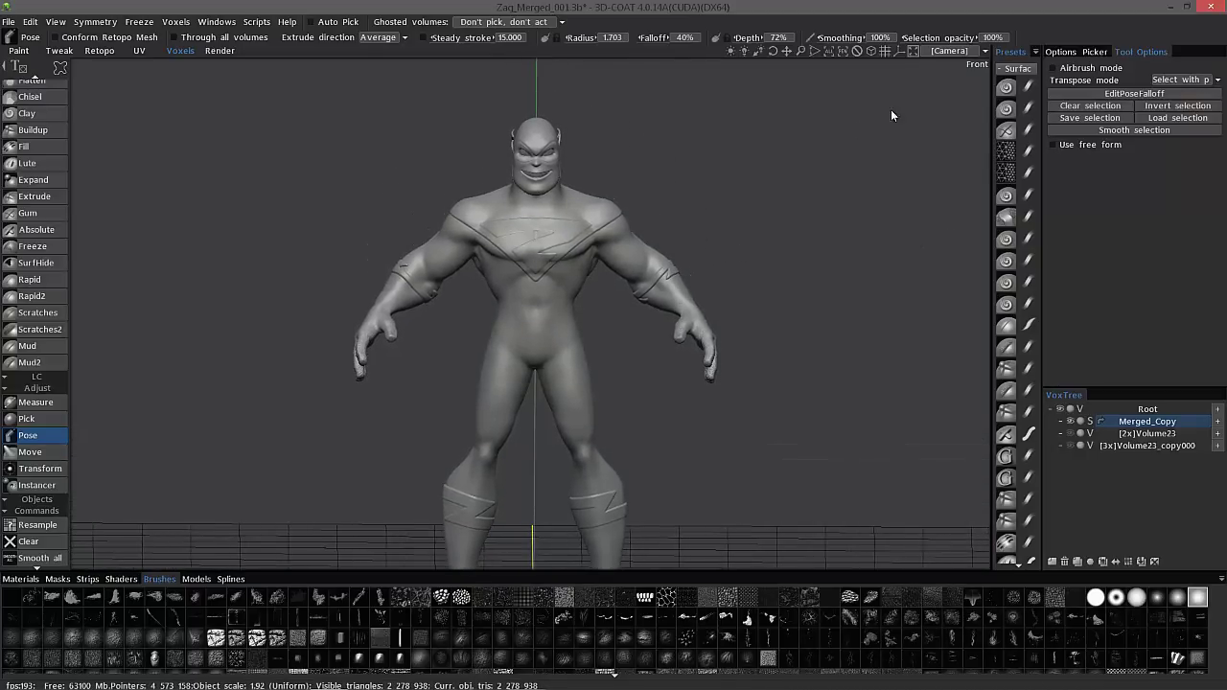
scroll(889, 115, up, 3)
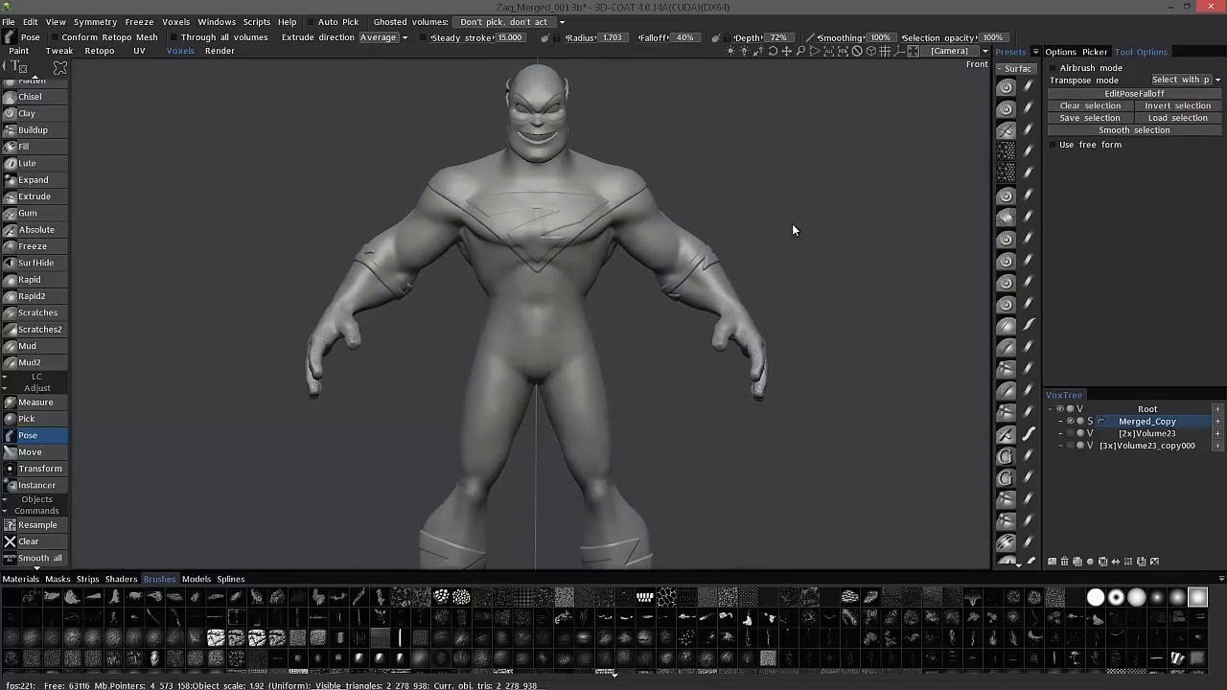
drag(793, 230, 846, 347)
- Hide the Merged_Copy layer and show the [2x]Volume23 layer
click(1071, 421)
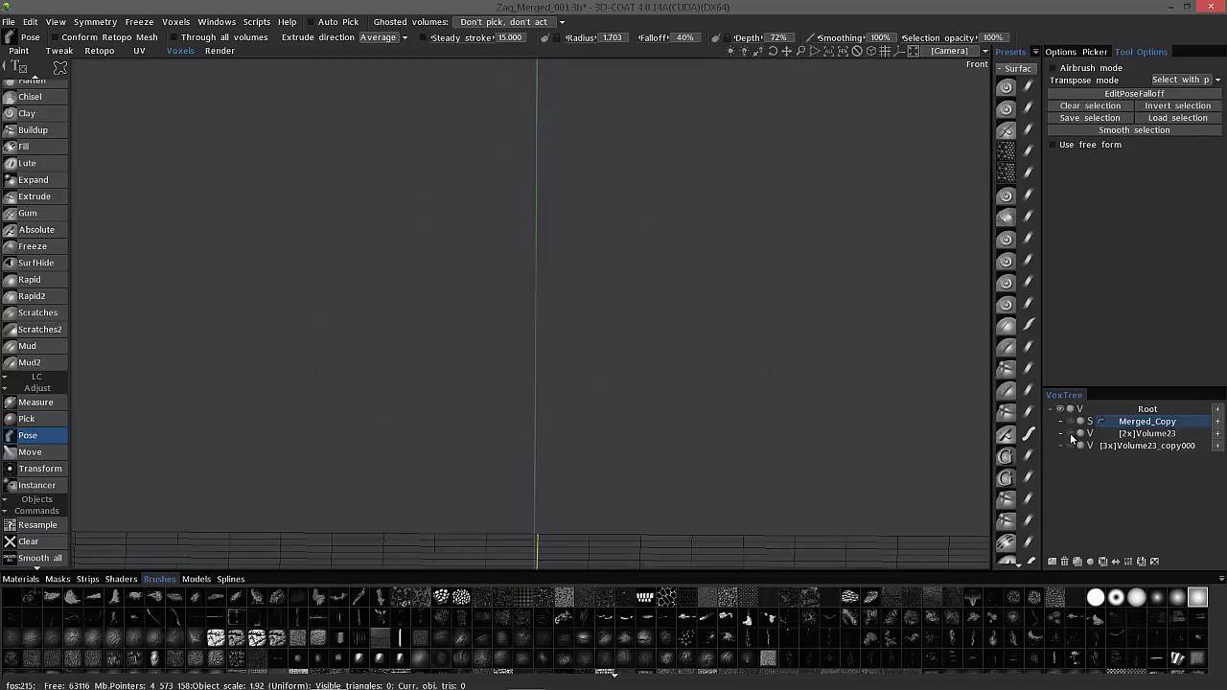
click(1071, 434)
alt+drag(521, 416, 526, 454)
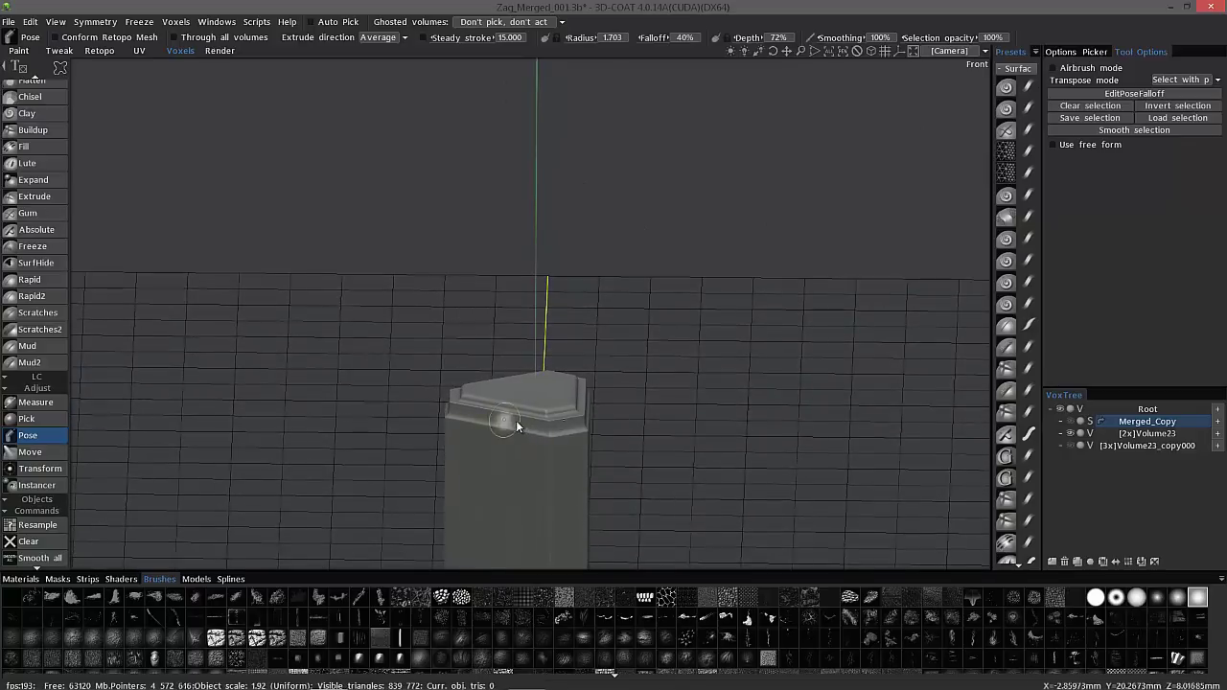